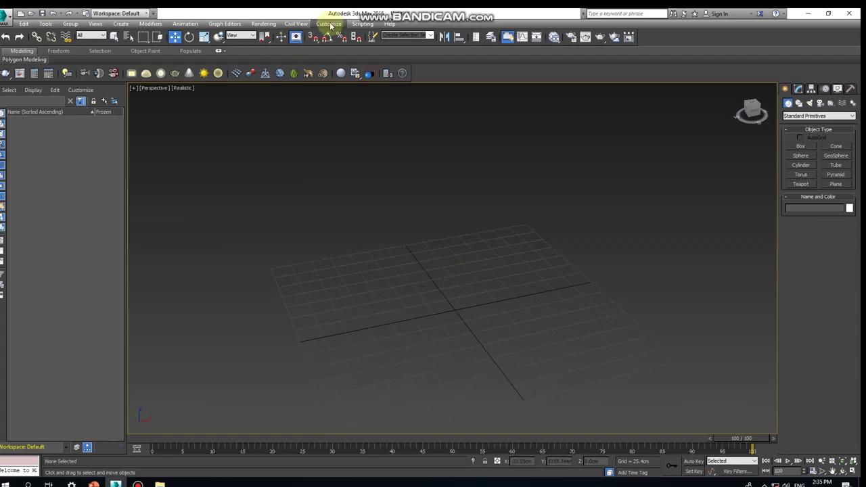
Open the Customize menu in the menu bar over the empty scene.
{"action": "left_click", "coordinate": [329, 23]}
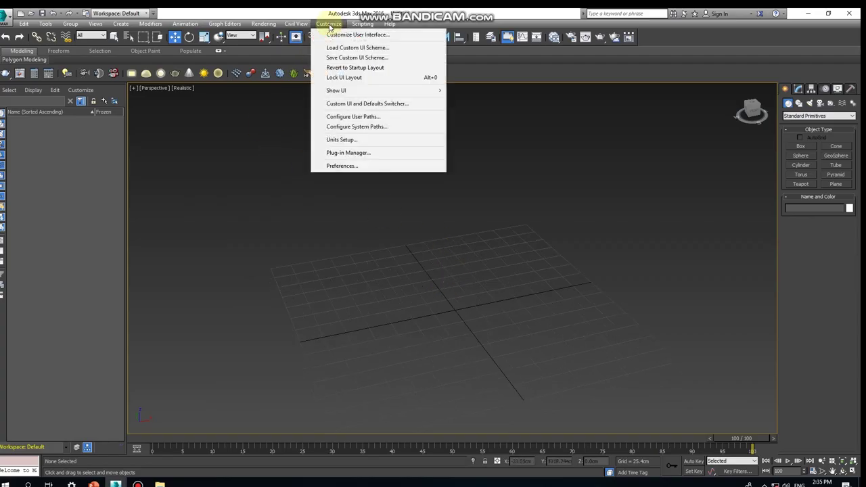
Set the scene display units to US Standard Decimal Inches in Units Setup.
{"action": "left_click", "coordinate": [341, 140]}
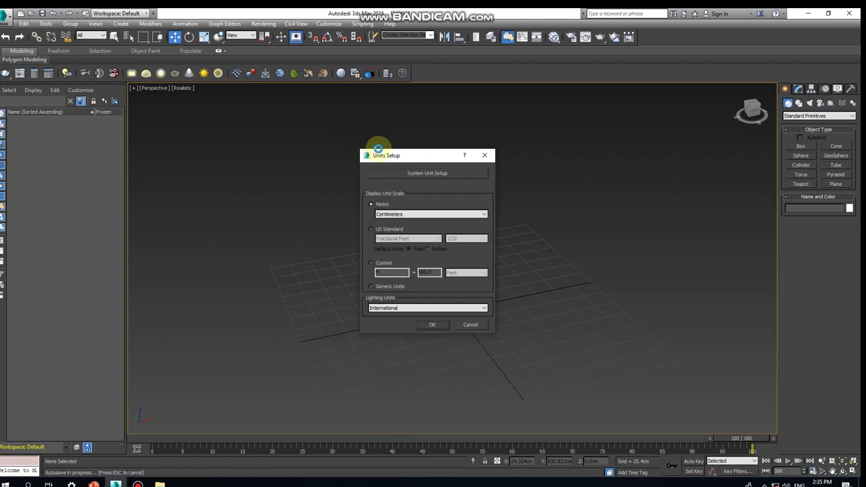
{"action": "left_click", "coordinate": [373, 232]}
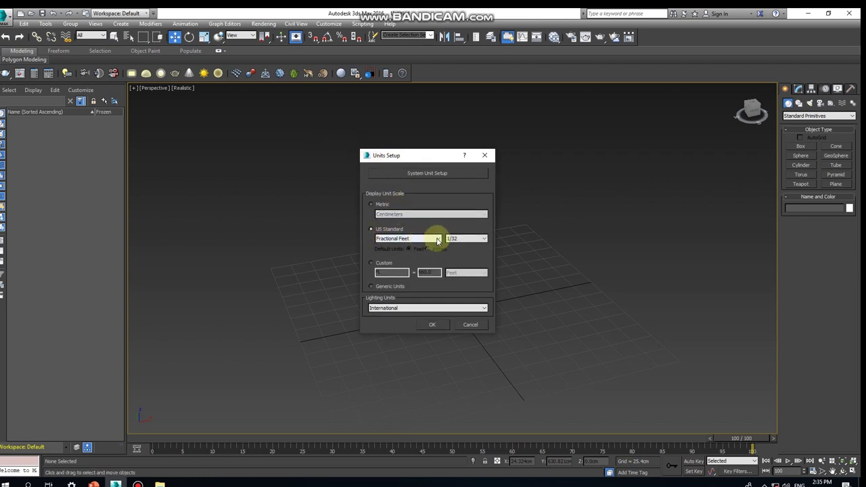
{"action": "left_click", "coordinate": [439, 239]}
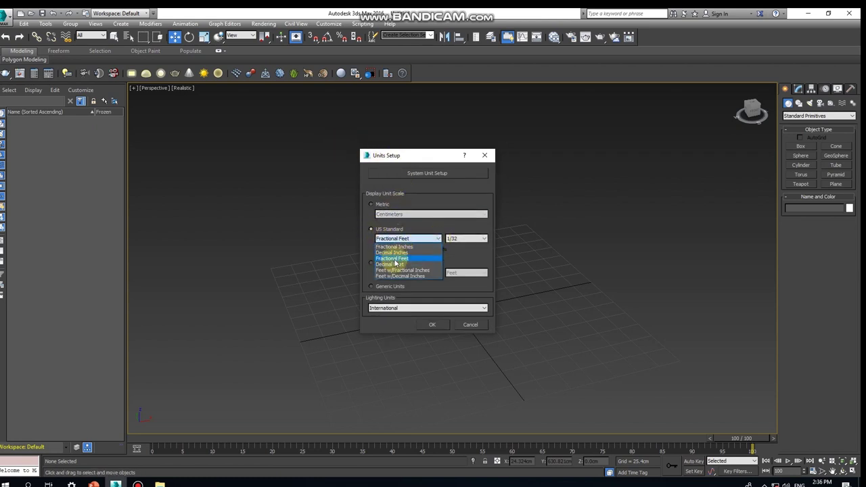
{"action": "left_click", "coordinate": [401, 252]}
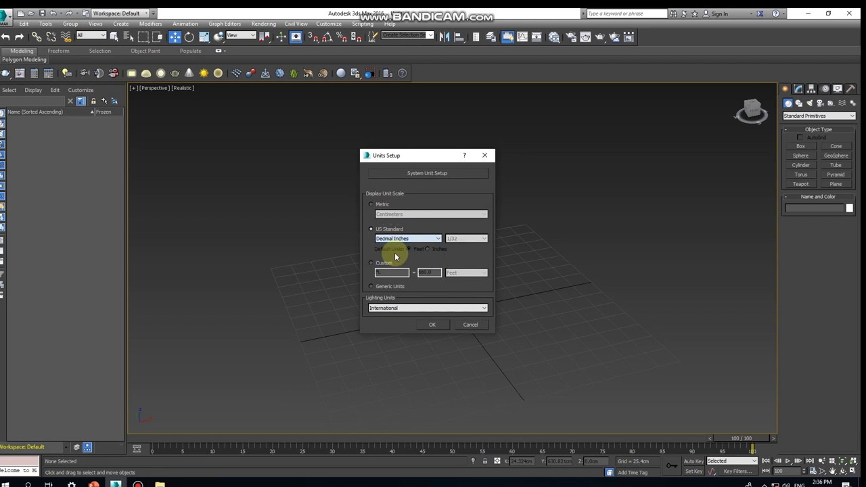
{"action": "left_click", "coordinate": [432, 324]}
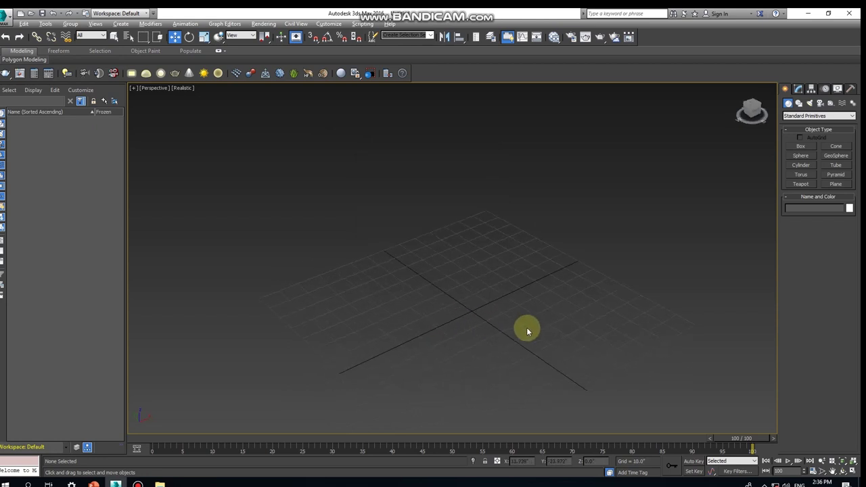
Draw a cylinder at the grid centre with a 12.0" radius and 0.5" height.
{"action": "left_click", "coordinate": [800, 167]}
{"action": "left_click_drag", "start_coordinate": [474, 309], "coordinate": [523, 306]}
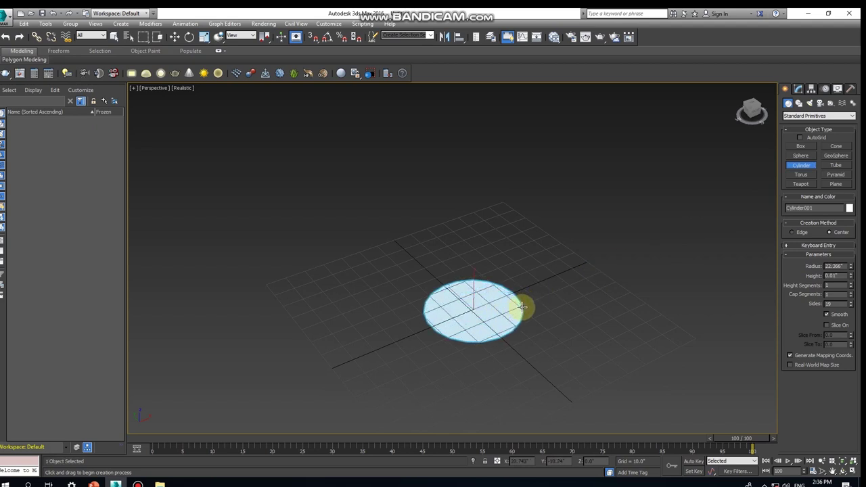
{"action": "left_click", "coordinate": [518, 242]}
{"action": "middle_click_drag", "start_coordinate": [548, 304], "coordinate": [546, 303], "text": "alt"}
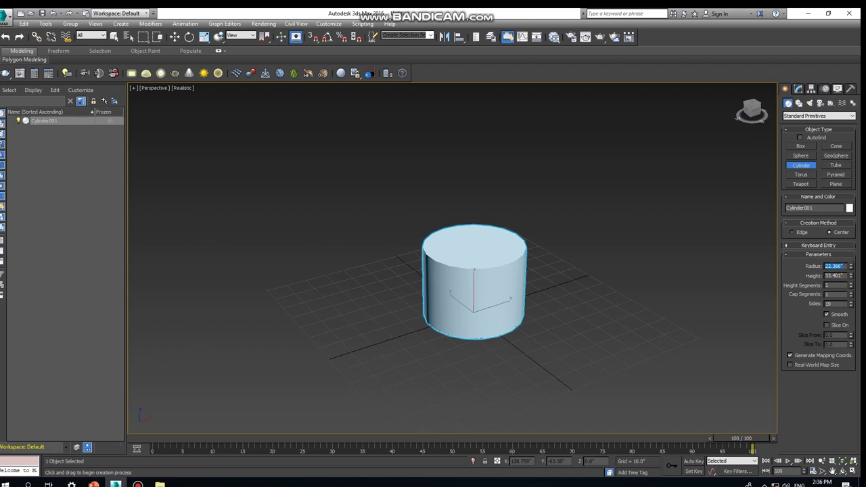
{"action": "type", "text": "12"}
{"action": "key", "text": "Return"}
{"action": "left_click", "coordinate": [832, 268]}
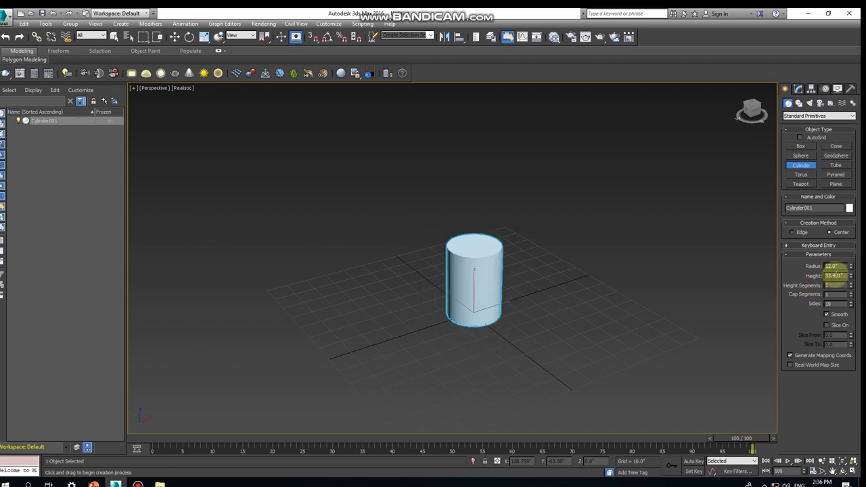
{"action": "type", "text": "0.5"}
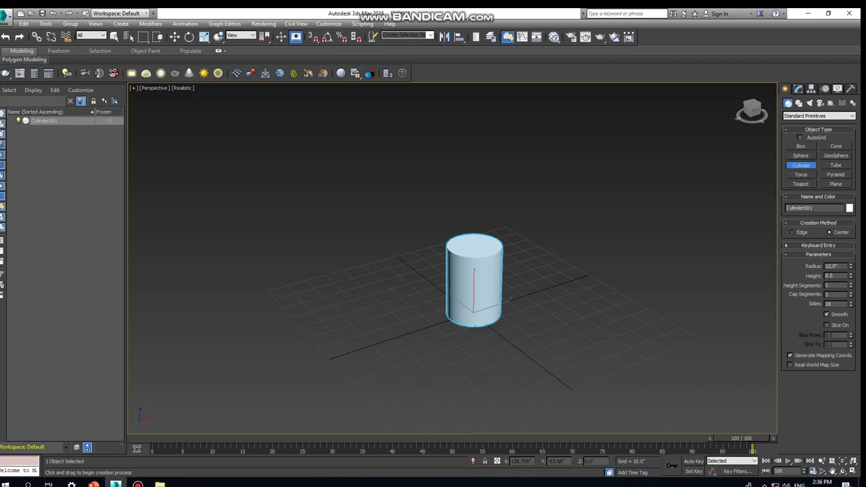
{"action": "key", "text": "Return"}
Turn on edged faces and give the disc 32 sides.
{"action": "scroll", "coordinate": [491, 315], "scroll_direction": "up", "scroll_amount": 1}
{"action": "scroll", "coordinate": [491, 317], "scroll_direction": "up", "scroll_amount": 4}
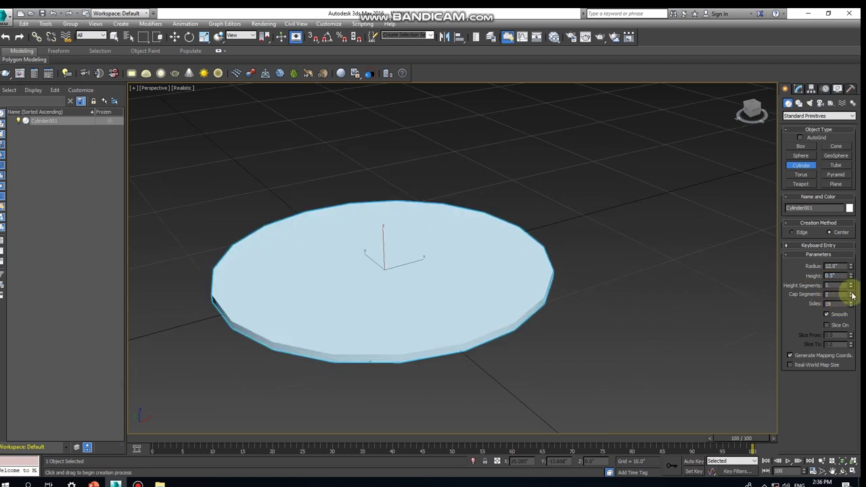
{"action": "key", "text": "F4"}
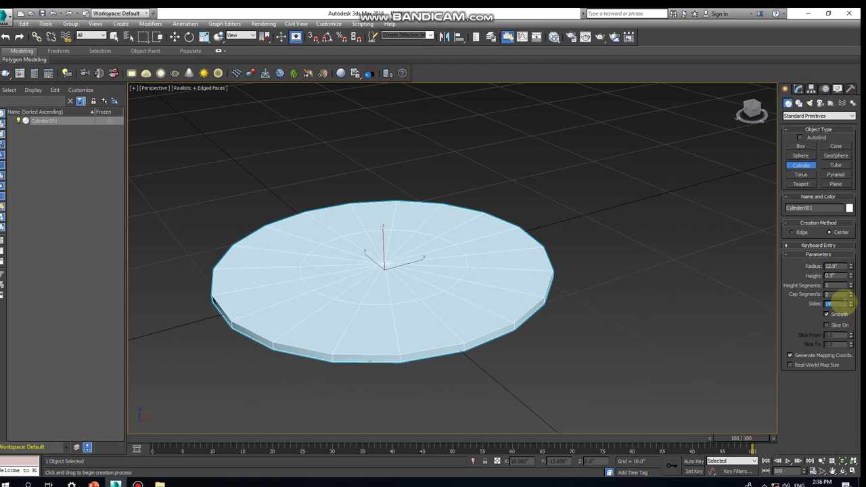
{"action": "type", "text": "36"}
{"action": "key", "text": "Return"}
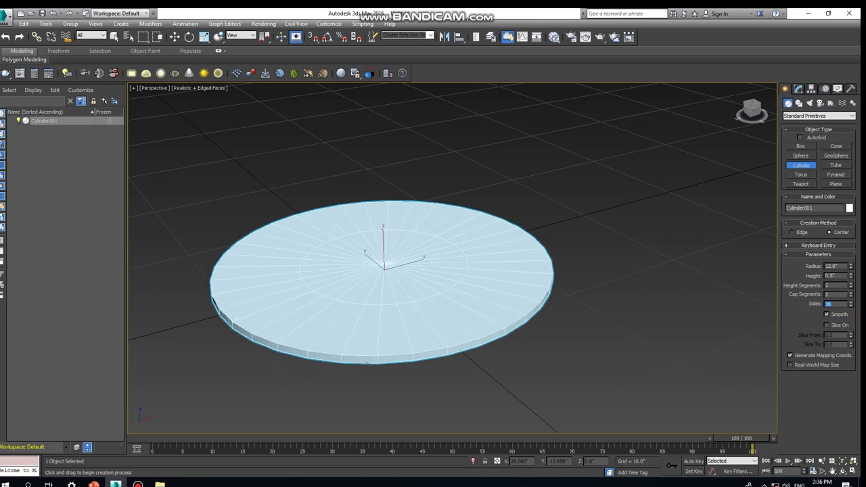
{"action": "type", "text": "32"}
{"action": "key", "text": "Return"}
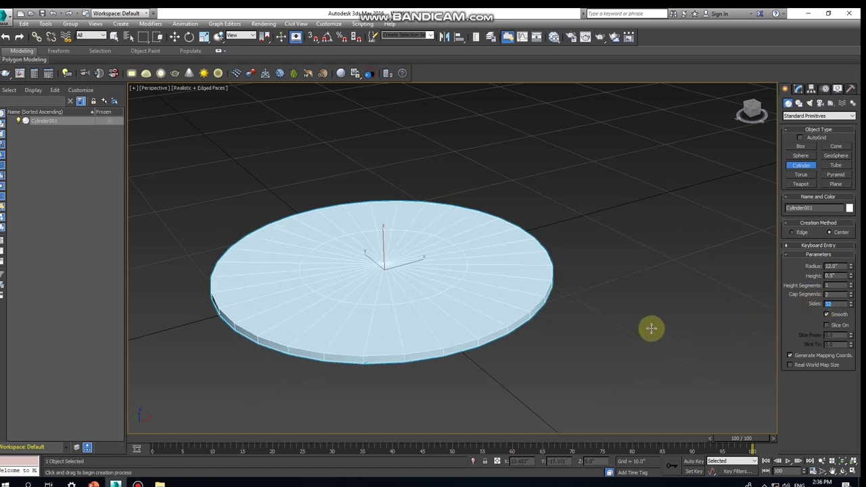
Finish cylinder creation and colour the disc blue.
{"action": "right_click", "coordinate": [610, 322]}
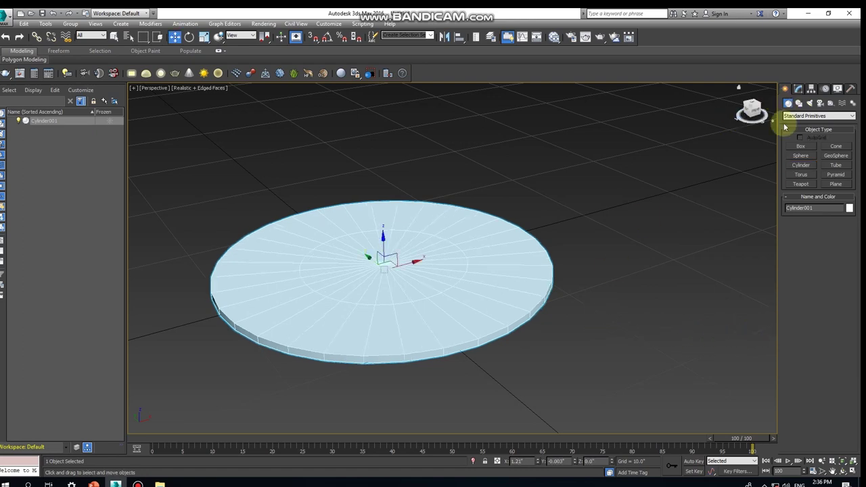
{"action": "left_click", "coordinate": [850, 208]}
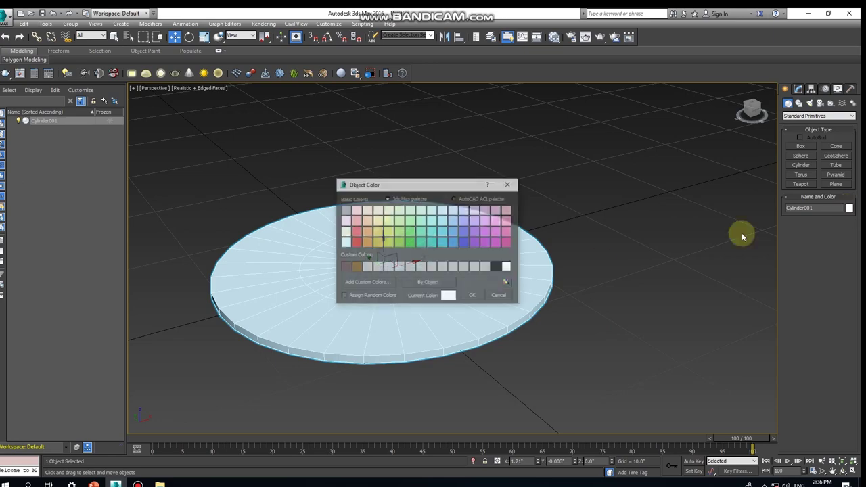
{"action": "left_click", "coordinate": [464, 241]}
{"action": "left_click", "coordinate": [474, 296]}
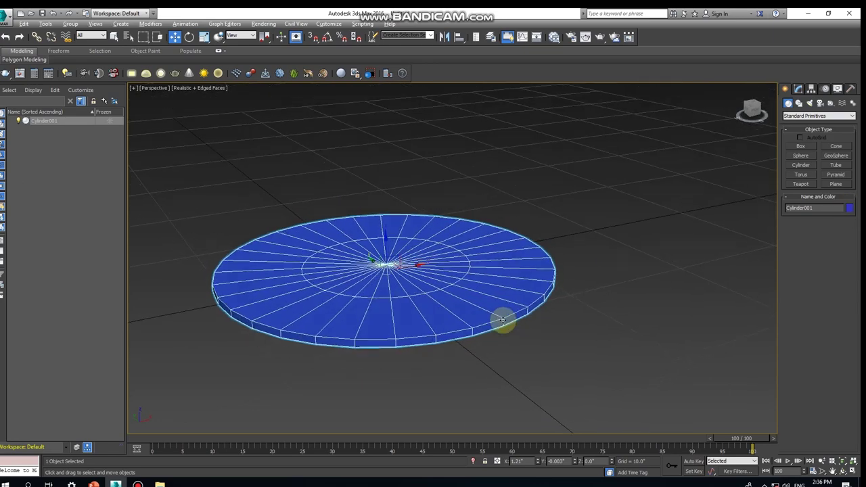
Convert the disc to an Editable Poly.
{"action": "mouse_move", "coordinate": [509, 325]}
{"action": "middle_mouse_down", "text": "alt"}
{"action": "mouse_move", "coordinate": [505, 263]}
{"action": "mouse_move", "coordinate": [505, 332]}
{"action": "middle_mouse_up", "text": "alt"}
{"action": "right_click", "coordinate": [492, 324]}
{"action": "mouse_move", "coordinate": [534, 413]}
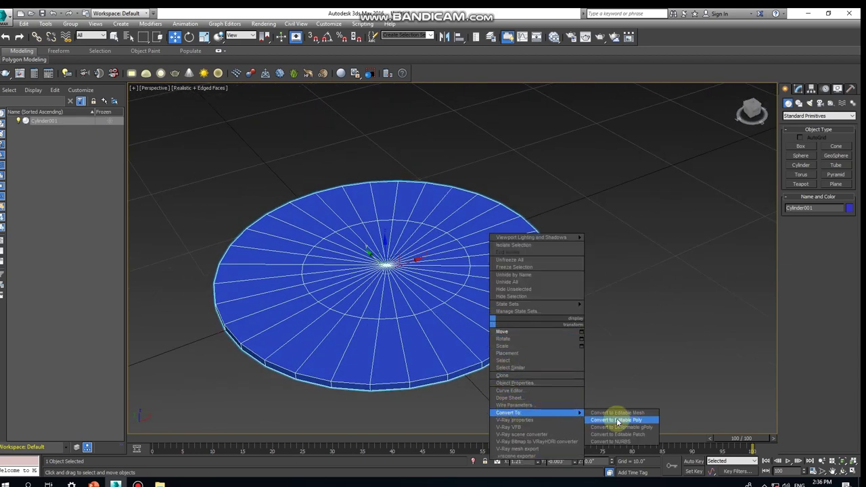
{"action": "left_click", "coordinate": [618, 420]}
{"action": "middle_click_drag", "start_coordinate": [567, 314], "coordinate": [584, 300], "text": "alt"}
Loop-select the top and bottom rim edges and preview a chamfer on them.
{"action": "left_click", "coordinate": [805, 215]}
{"action": "mouse_move", "coordinate": [519, 309]}
{"action": "middle_mouse_down", "text": "alt"}
{"action": "mouse_move", "coordinate": [507, 300]}
{"action": "mouse_move", "coordinate": [509, 318]}
{"action": "middle_mouse_up", "text": "alt"}
{"action": "scroll", "coordinate": [509, 316], "scroll_direction": "up", "scroll_amount": 3}
{"action": "left_click", "coordinate": [518, 318]}
{"action": "left_click", "coordinate": [520, 316], "text": "ctrl"}
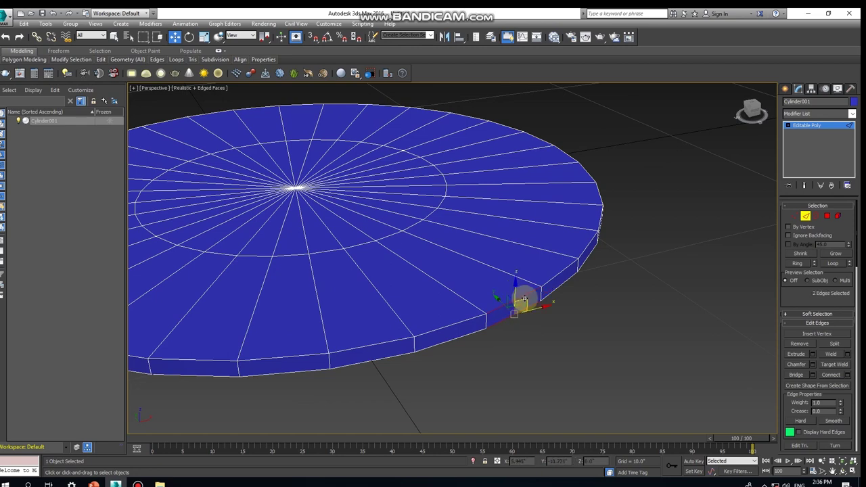
{"action": "scroll", "coordinate": [526, 305], "scroll_direction": "up", "scroll_amount": 2}
{"action": "scroll", "coordinate": [550, 318], "scroll_direction": "up", "scroll_amount": 2}
{"action": "middle_click_drag", "start_coordinate": [552, 320], "coordinate": [554, 316], "text": "alt"}
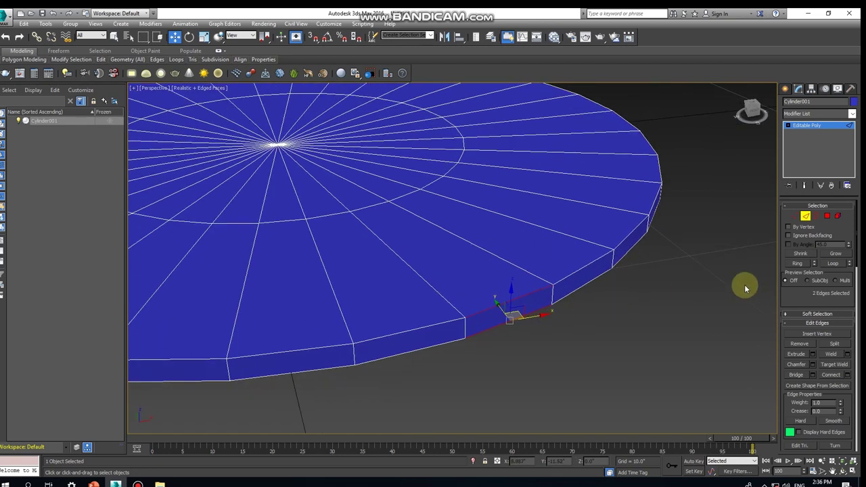
{"action": "left_click", "coordinate": [835, 265]}
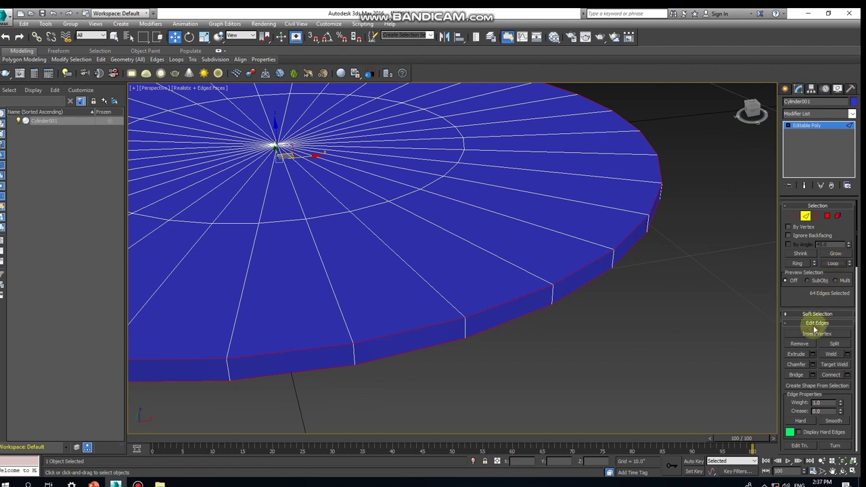
{"action": "left_click", "coordinate": [813, 365]}
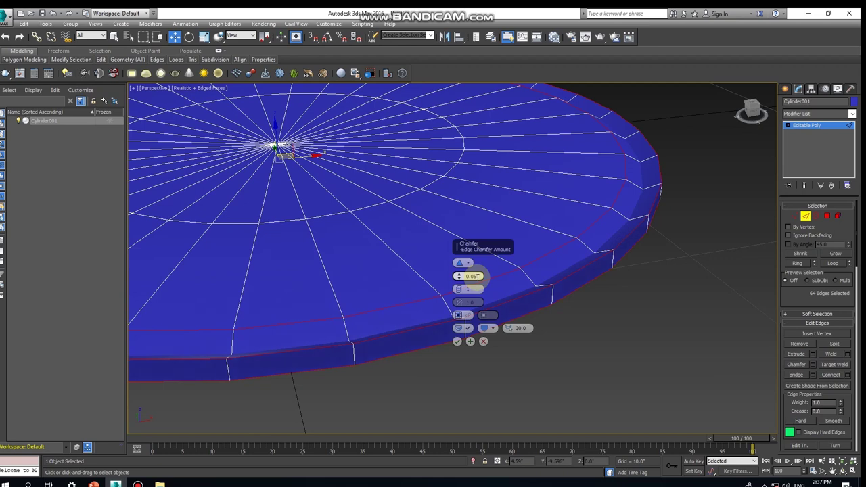
Commit a thin 0.05" chamfer on the 64 rim edges.
{"action": "key", "text": "Return"}
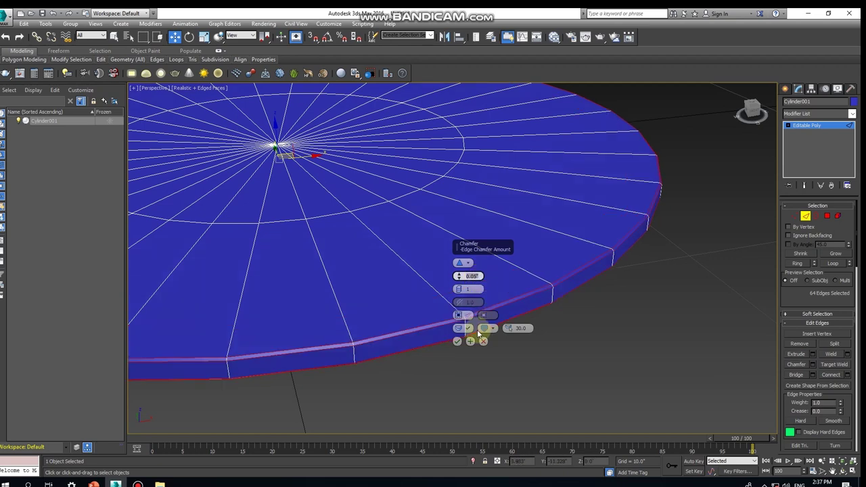
{"action": "left_click", "coordinate": [458, 342]}
{"action": "scroll", "coordinate": [470, 332], "scroll_direction": "up", "scroll_amount": 2}
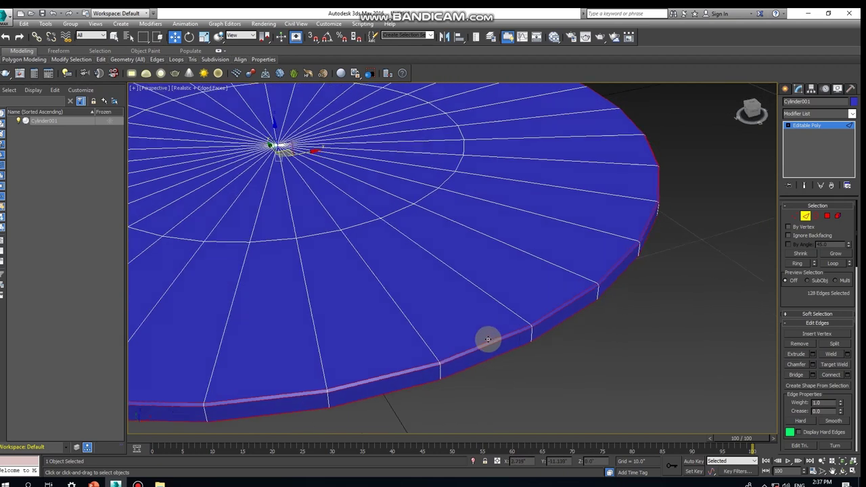
{"action": "scroll", "coordinate": [487, 339], "scroll_direction": "up", "scroll_amount": 2}
{"action": "scroll", "coordinate": [536, 333], "scroll_direction": "up", "scroll_amount": 2}
{"action": "scroll", "coordinate": [536, 334], "scroll_direction": "down", "scroll_amount": 3}
{"action": "mouse_move", "coordinate": [536, 333]}
{"action": "middle_mouse_down", "text": "alt"}
{"action": "mouse_move", "coordinate": [532, 316]}
{"action": "mouse_move", "coordinate": [528, 339]}
{"action": "middle_mouse_up", "text": "alt"}
{"action": "scroll", "coordinate": [529, 342], "scroll_direction": "down", "scroll_amount": 1}
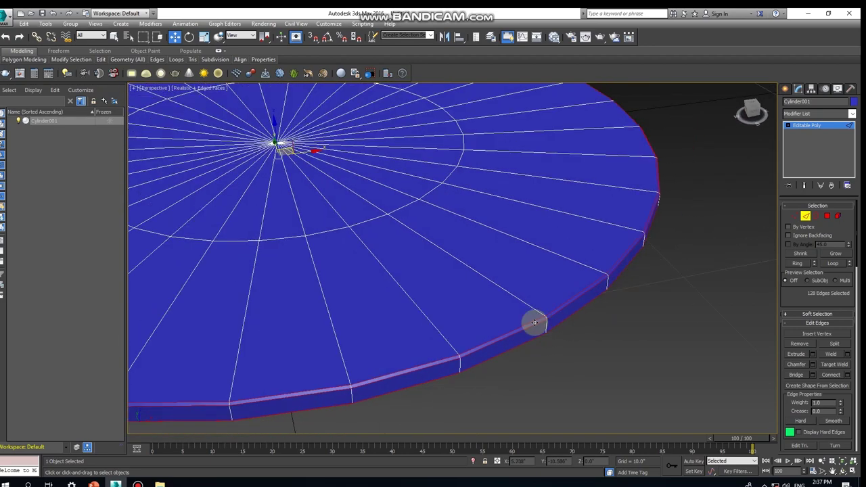
Select two radial edges on the disc.
{"action": "left_click", "coordinate": [433, 326]}
{"action": "mouse_move", "coordinate": [439, 329]}
{"action": "middle_mouse_down", "text": "alt"}
{"action": "mouse_move", "coordinate": [429, 253]}
{"action": "mouse_move", "coordinate": [450, 304]}
{"action": "mouse_move", "coordinate": [451, 341]}
{"action": "mouse_move", "coordinate": [456, 321]}
{"action": "middle_mouse_up", "text": "alt"}
{"action": "left_click", "coordinate": [457, 321], "text": "ctrl"}
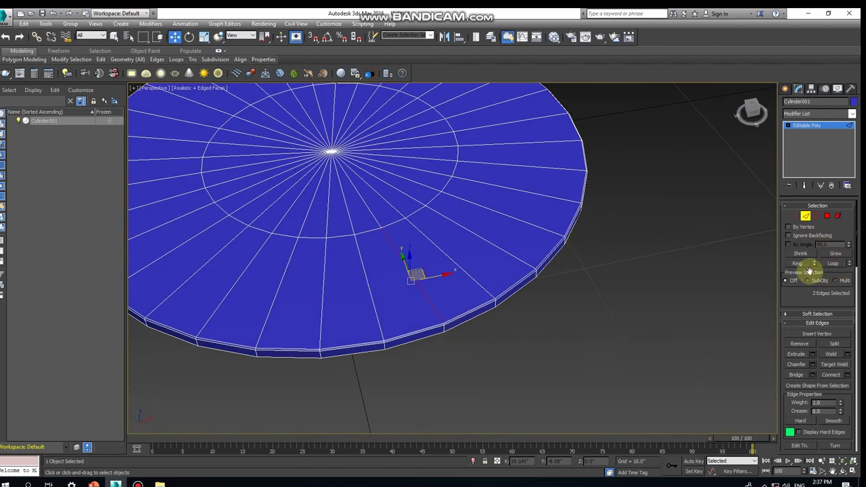
Ring-select the radial edges and connect them with 1 segment at -95 slide.
{"action": "left_click", "coordinate": [801, 265]}
{"action": "mouse_move", "coordinate": [557, 224]}
{"action": "middle_mouse_down", "text": "alt"}
{"action": "mouse_move", "coordinate": [557, 170]}
{"action": "mouse_move", "coordinate": [559, 277]}
{"action": "mouse_move", "coordinate": [569, 270]}
{"action": "mouse_move", "coordinate": [690, 323]}
{"action": "middle_mouse_up", "text": "alt"}
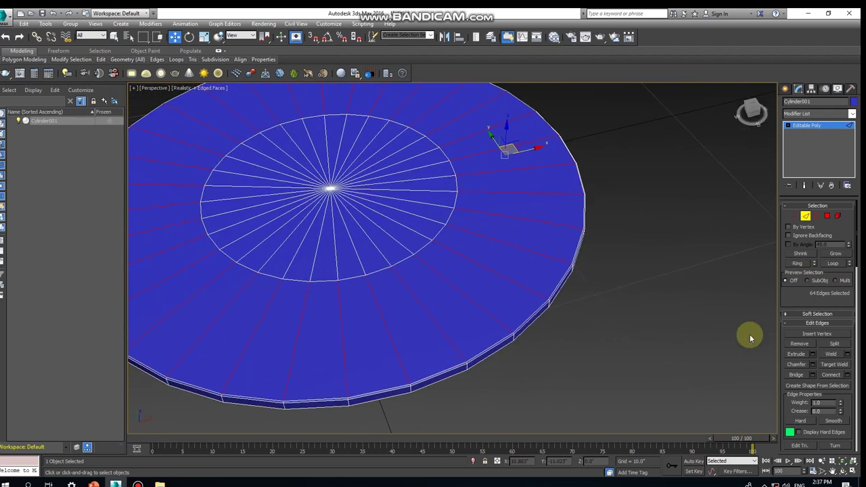
{"action": "left_click", "coordinate": [848, 376]}
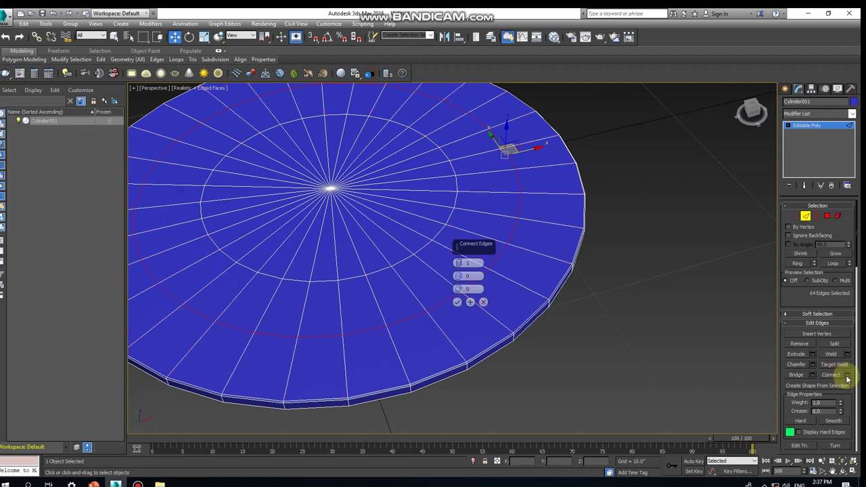
{"action": "left_click", "coordinate": [474, 290]}
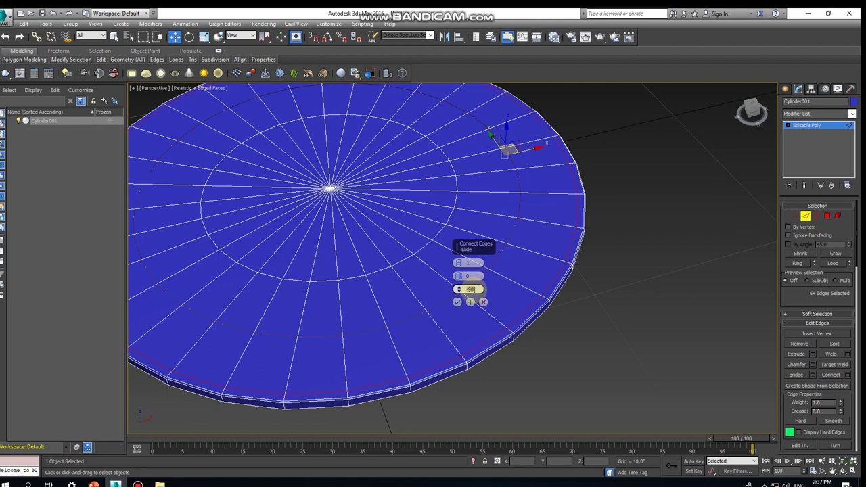
{"action": "type", "text": "-95"}
{"action": "left_click", "coordinate": [458, 303]}
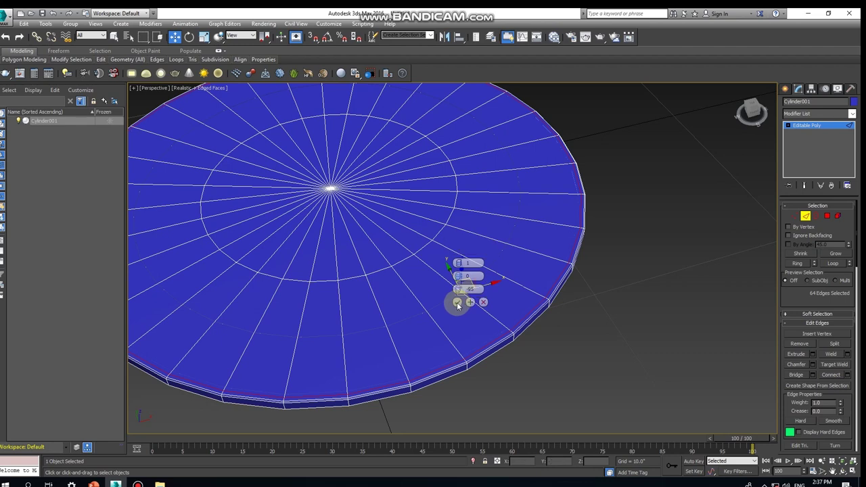
Zoom, pan and orbit to inspect the new loop near the rim.
{"action": "scroll", "coordinate": [491, 361], "scroll_direction": "up", "scroll_amount": 4}
{"action": "scroll", "coordinate": [490, 355], "scroll_direction": "down", "scroll_amount": 2}
{"action": "scroll", "coordinate": [488, 355], "scroll_direction": "down", "scroll_amount": 2}
{"action": "scroll", "coordinate": [497, 354], "scroll_direction": "down", "scroll_amount": 2}
{"action": "scroll", "coordinate": [510, 340], "scroll_direction": "down", "scroll_amount": 2}
{"action": "scroll", "coordinate": [519, 335], "scroll_direction": "down", "scroll_amount": 2}
{"action": "middle_click_drag", "start_coordinate": [520, 335], "coordinate": [512, 357]}
{"action": "mouse_move", "coordinate": [620, 278]}
{"action": "middle_mouse_down", "text": "alt"}
{"action": "mouse_move", "coordinate": [547, 305]}
{"action": "mouse_move", "coordinate": [532, 296]}
{"action": "middle_mouse_up", "text": "alt"}
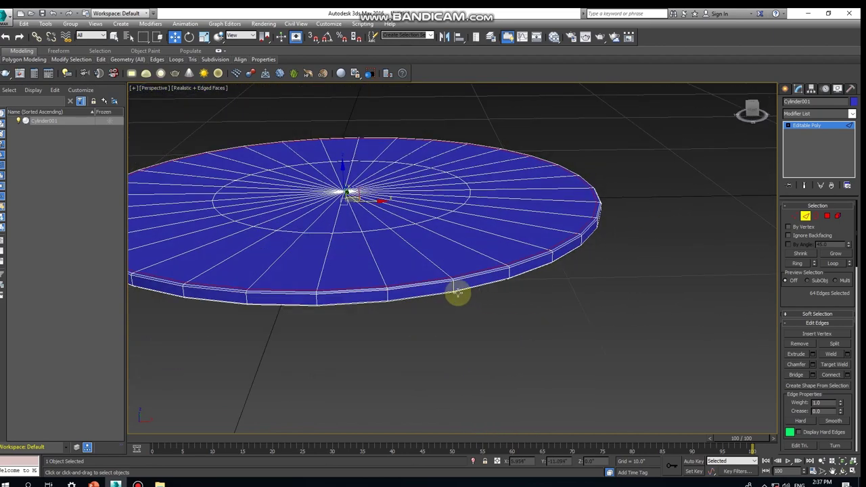
Select the full ring of 32 vertical rim edges.
{"action": "scroll", "coordinate": [457, 292], "scroll_direction": "up", "scroll_amount": 2}
{"action": "scroll", "coordinate": [474, 305], "scroll_direction": "up", "scroll_amount": 1}
{"action": "left_click", "coordinate": [496, 310]}
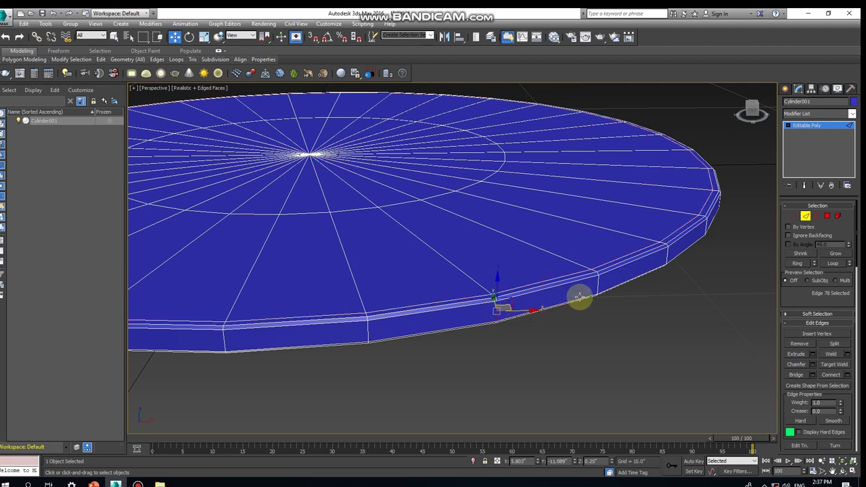
{"action": "double_click", "coordinate": [599, 285]}
{"action": "scroll", "coordinate": [568, 318], "scroll_direction": "down", "scroll_amount": 1}
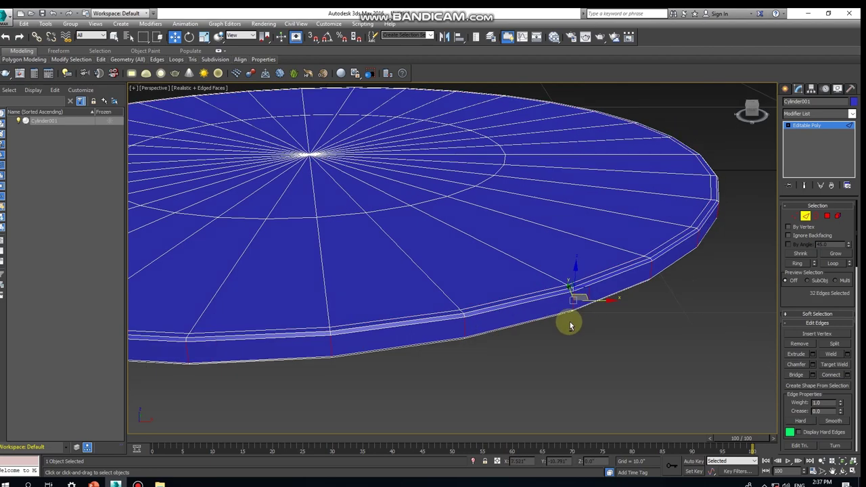
{"action": "scroll", "coordinate": [566, 320], "scroll_direction": "down", "scroll_amount": 3}
{"action": "mouse_move", "coordinate": [565, 321]}
{"action": "middle_mouse_down", "text": "alt"}
{"action": "mouse_move", "coordinate": [532, 315]}
{"action": "mouse_move", "coordinate": [566, 323]}
{"action": "middle_mouse_up", "text": "alt"}
{"action": "mouse_move", "coordinate": [661, 343]}
{"action": "middle_mouse_down", "text": "alt"}
{"action": "mouse_move", "coordinate": [651, 332]}
{"action": "mouse_move", "coordinate": [631, 334]}
{"action": "middle_mouse_up", "text": "alt"}
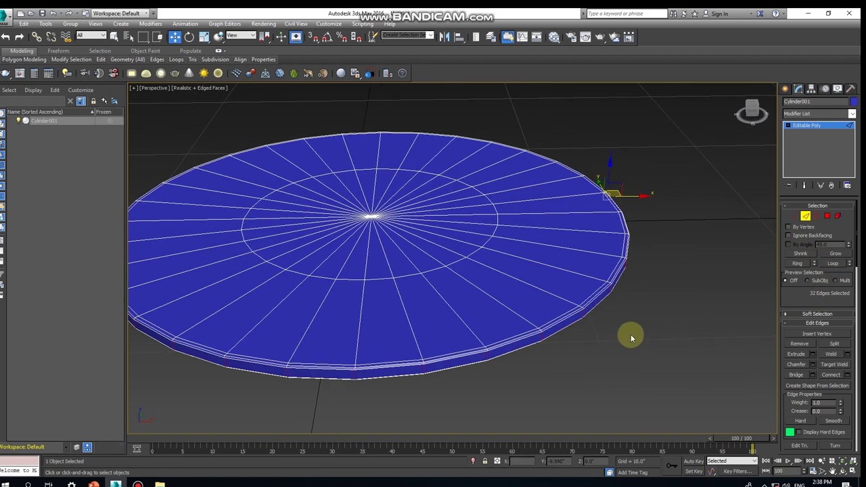
Connect the rim edges with 2 segments, pinch 65 and slide 0.
{"action": "left_click", "coordinate": [848, 376]}
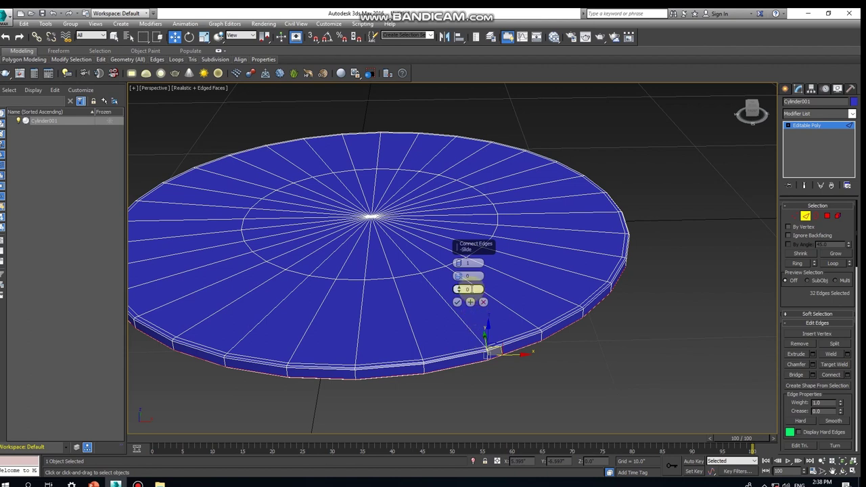
{"action": "left_click", "coordinate": [469, 276]}
{"action": "type", "text": "8"}
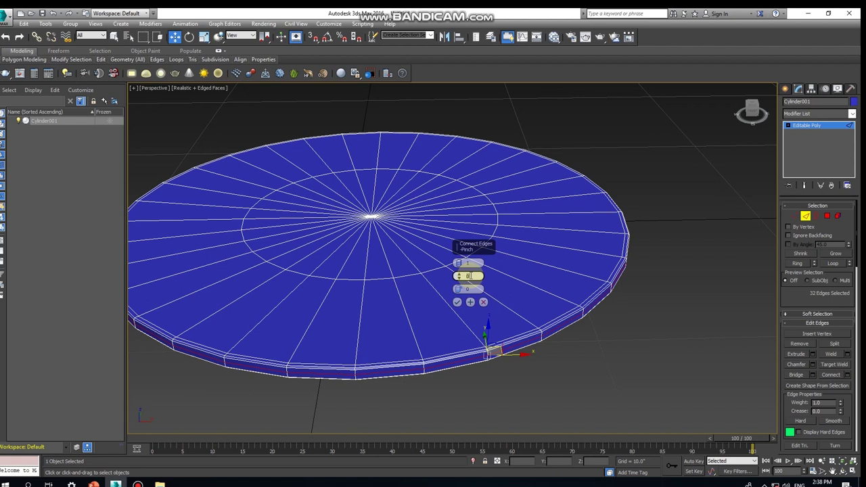
{"action": "left_click", "coordinate": [460, 264]}
{"action": "type", "text": "50"}
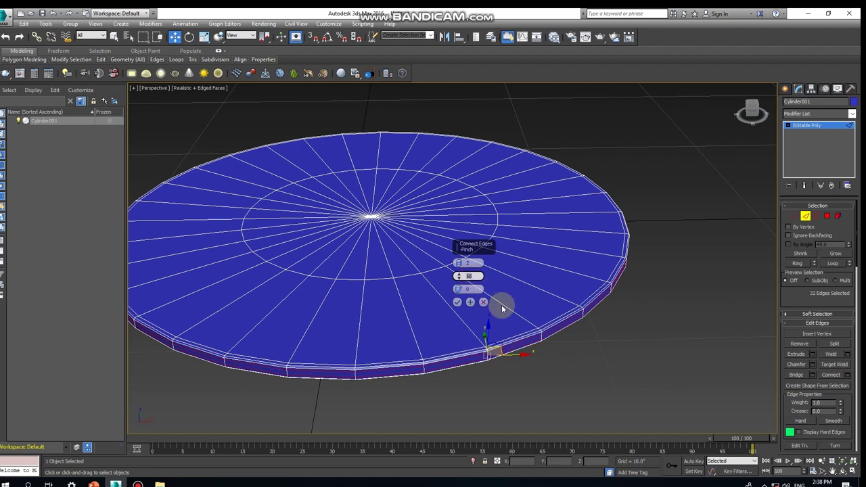
{"action": "scroll", "coordinate": [421, 368], "scroll_direction": "up", "scroll_amount": 2}
{"action": "scroll", "coordinate": [423, 371], "scroll_direction": "up", "scroll_amount": 3}
{"action": "scroll", "coordinate": [423, 371], "scroll_direction": "down", "scroll_amount": 2}
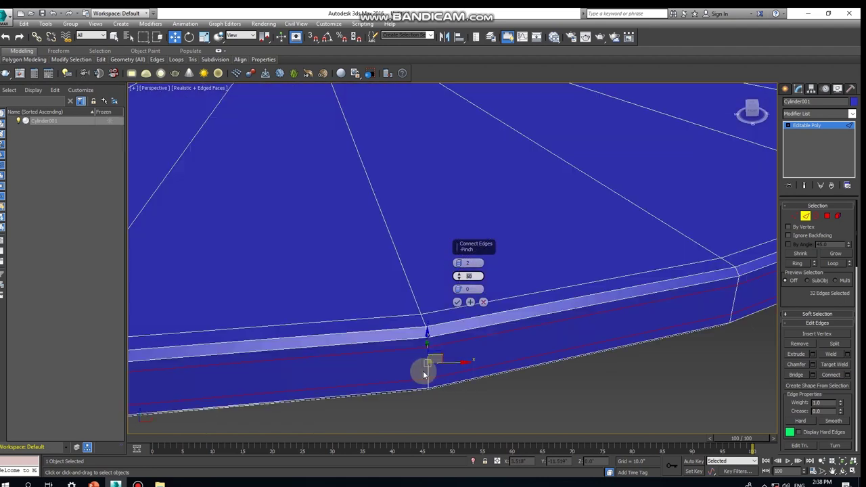
{"action": "scroll", "coordinate": [473, 373], "scroll_direction": "down", "scroll_amount": 1}
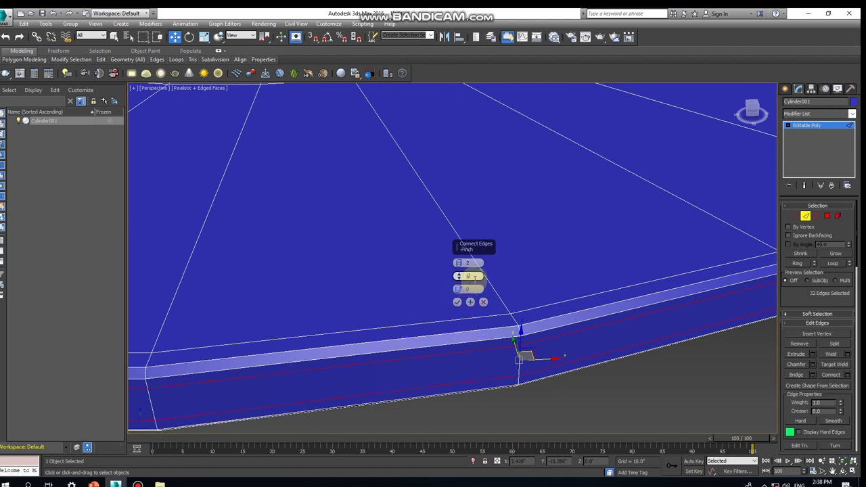
{"action": "left_click", "coordinate": [474, 276]}
{"action": "type", "text": "65"}
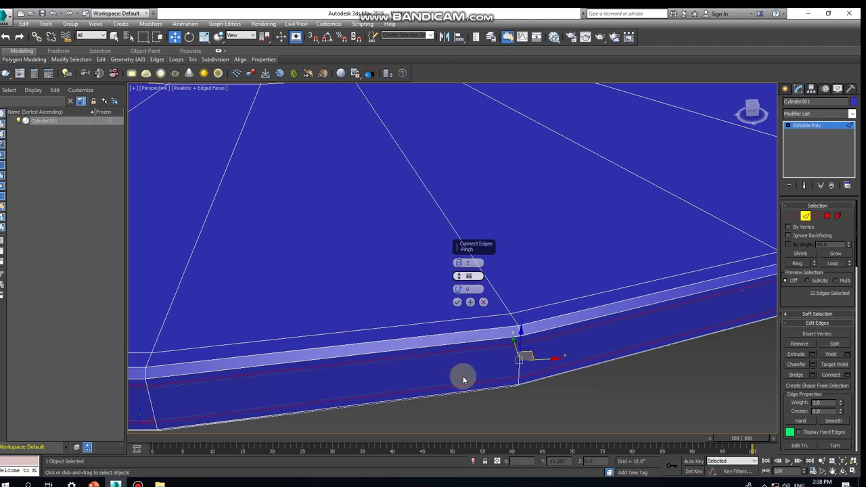
{"action": "key", "text": "Return"}
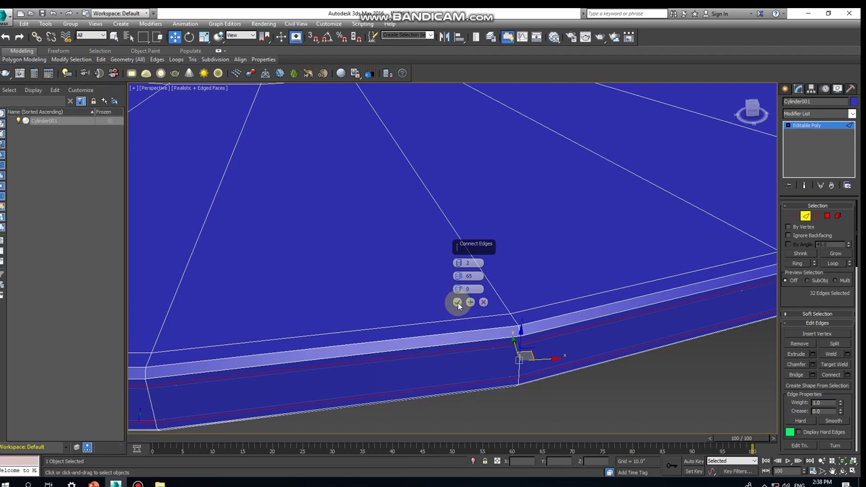
{"action": "left_click", "coordinate": [458, 301]}
Leave Edge sub-object mode to work on the whole disc.
{"action": "scroll", "coordinate": [474, 325], "scroll_direction": "down", "scroll_amount": 5}
{"action": "scroll", "coordinate": [514, 345], "scroll_direction": "down", "scroll_amount": 3}
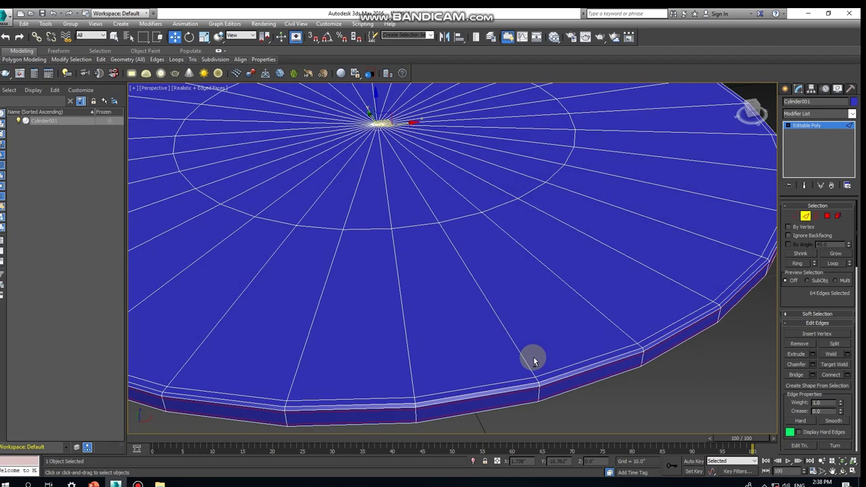
{"action": "scroll", "coordinate": [562, 357], "scroll_direction": "down", "scroll_amount": 2}
{"action": "mouse_move", "coordinate": [563, 358]}
{"action": "middle_mouse_down", "text": "alt"}
{"action": "mouse_move", "coordinate": [546, 315]}
{"action": "mouse_move", "coordinate": [567, 316]}
{"action": "mouse_move", "coordinate": [568, 287]}
{"action": "mouse_move", "coordinate": [589, 313]}
{"action": "mouse_move", "coordinate": [613, 307]}
{"action": "middle_mouse_up", "text": "alt"}
{"action": "left_click", "coordinate": [806, 216]}
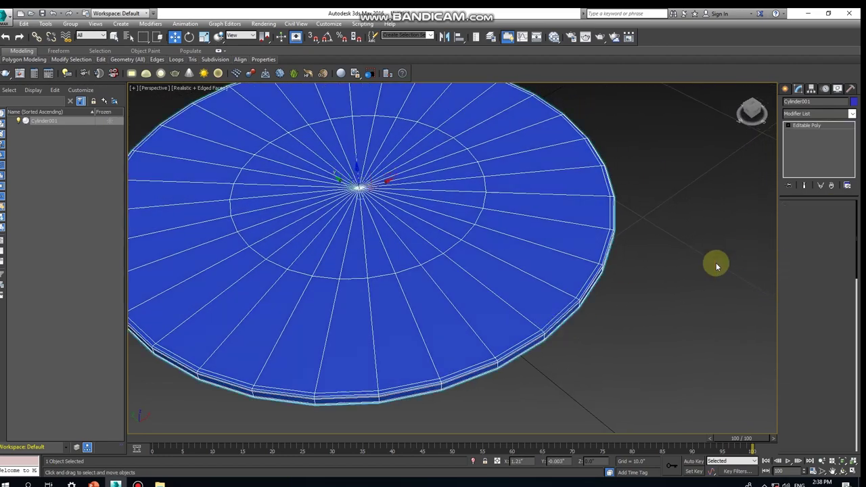
{"action": "middle_click_drag", "start_coordinate": [683, 269], "coordinate": [689, 262], "text": "alt"}
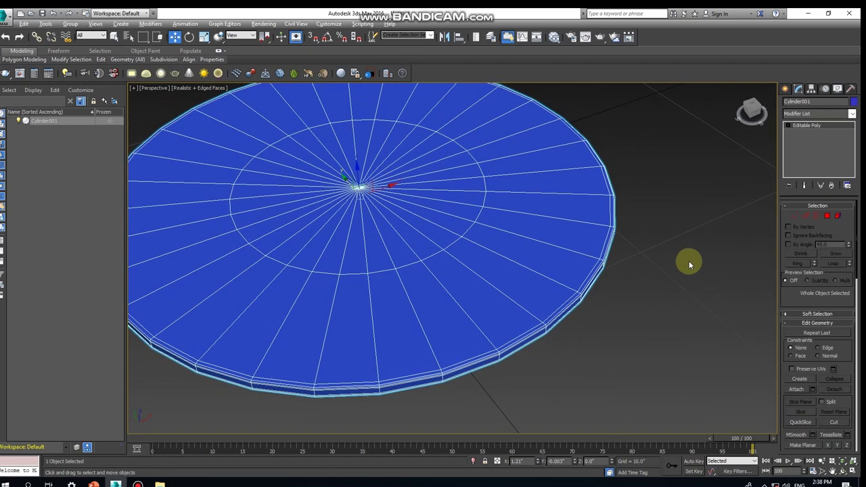
Add a MeshSmooth modifier with 3 NURMS iterations to the disc.
{"action": "left_click", "coordinate": [802, 114]}
{"action": "scroll", "coordinate": [820, 224], "scroll_direction": "down", "scroll_amount": 3}
{"action": "scroll", "coordinate": [814, 228], "scroll_direction": "down", "scroll_amount": 2}
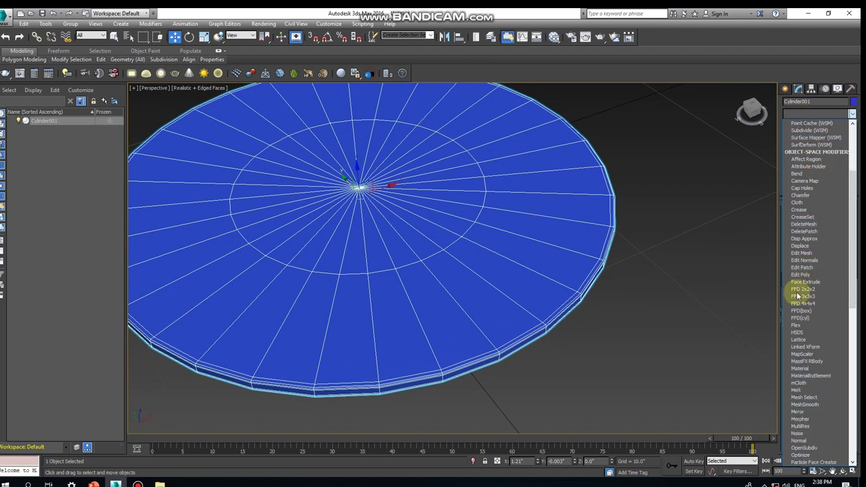
{"action": "scroll", "coordinate": [798, 348], "scroll_direction": "down", "scroll_amount": 3}
{"action": "scroll", "coordinate": [798, 346], "scroll_direction": "down", "scroll_amount": 2}
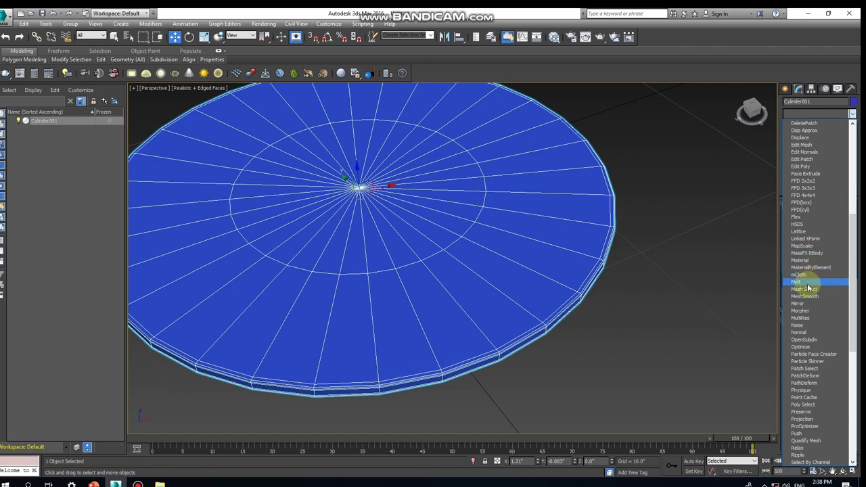
{"action": "left_click", "coordinate": [805, 296]}
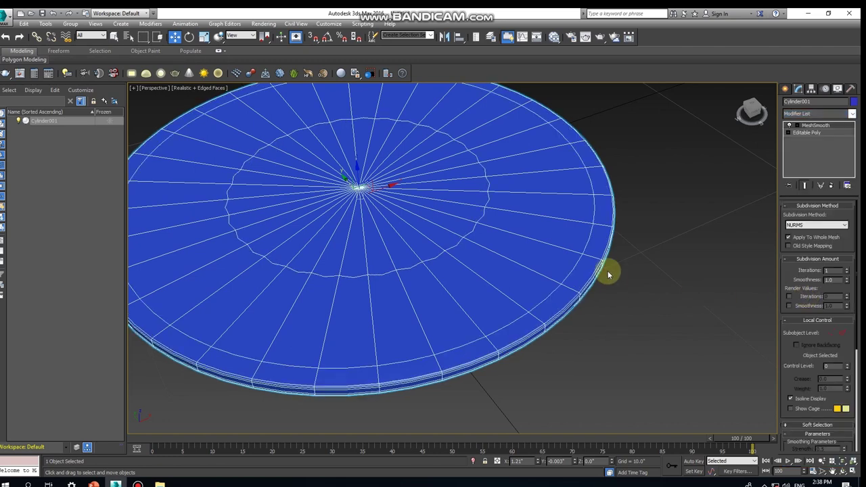
{"action": "scroll", "coordinate": [606, 281], "scroll_direction": "down", "scroll_amount": 1}
{"action": "scroll", "coordinate": [618, 291], "scroll_direction": "down", "scroll_amount": 2}
{"action": "scroll", "coordinate": [644, 273], "scroll_direction": "down", "scroll_amount": 2}
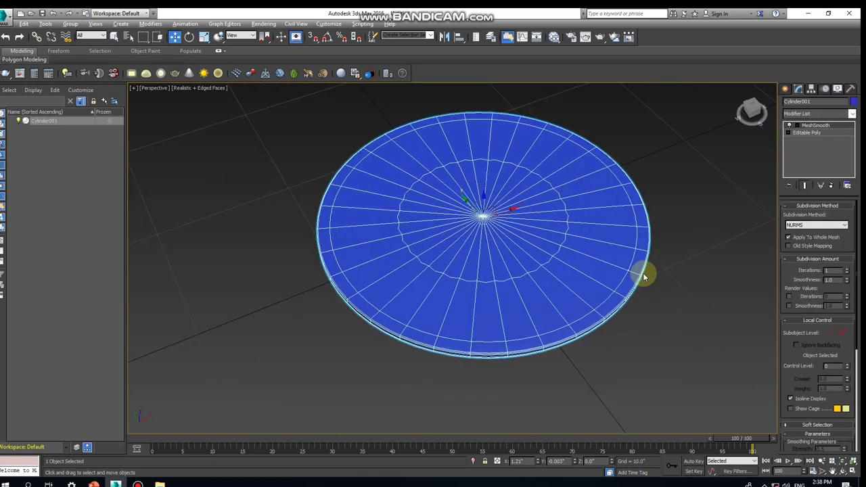
{"action": "scroll", "coordinate": [644, 273], "scroll_direction": "down", "scroll_amount": 1}
{"action": "left_click", "coordinate": [848, 270]}
Toggle edged faces off and on while orbiting to check the smoothed disc.
{"action": "scroll", "coordinate": [657, 283], "scroll_direction": "up", "scroll_amount": 2}
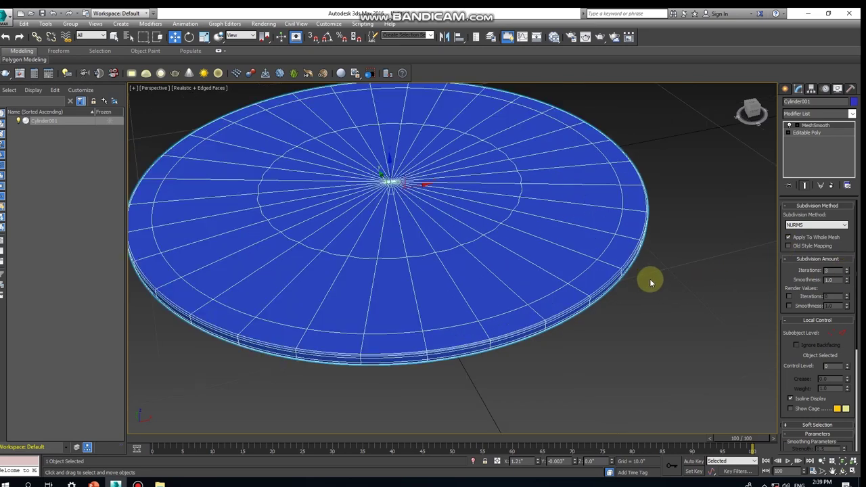
{"action": "key", "text": "F4"}
{"action": "scroll", "coordinate": [637, 284], "scroll_direction": "up", "scroll_amount": 4}
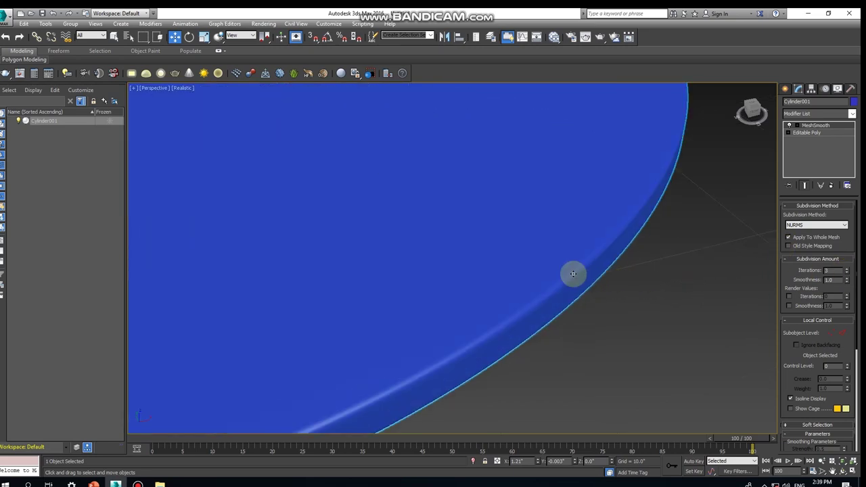
{"action": "scroll", "coordinate": [595, 265], "scroll_direction": "down", "scroll_amount": 3}
{"action": "scroll", "coordinate": [609, 284], "scroll_direction": "down", "scroll_amount": 2}
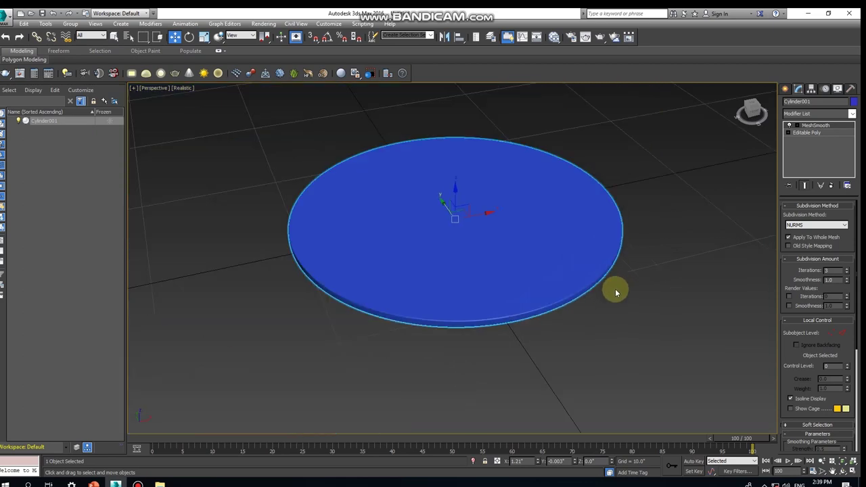
{"action": "mouse_move", "coordinate": [654, 270]}
{"action": "middle_mouse_down", "text": "alt"}
{"action": "mouse_move", "coordinate": [652, 208]}
{"action": "mouse_move", "coordinate": [629, 275]}
{"action": "middle_mouse_up", "text": "alt"}
{"action": "key", "text": "F4"}
{"action": "scroll", "coordinate": [627, 271], "scroll_direction": "down", "scroll_amount": 2}
{"action": "mouse_move", "coordinate": [638, 266]}
{"action": "middle_mouse_down", "text": "alt"}
{"action": "mouse_move", "coordinate": [630, 237]}
{"action": "mouse_move", "coordinate": [640, 241]}
{"action": "mouse_move", "coordinate": [603, 278]}
{"action": "mouse_move", "coordinate": [607, 302]}
{"action": "middle_mouse_up", "text": "alt"}
Rename the smoothed disc from Cylinder001 to 'base' and switch to the Create panel.
{"action": "left_click", "coordinate": [625, 304]}
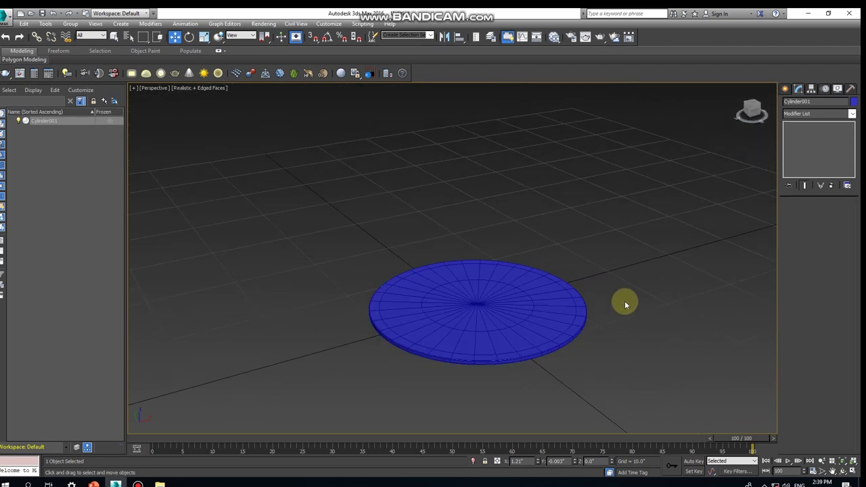
{"action": "left_click", "coordinate": [555, 282]}
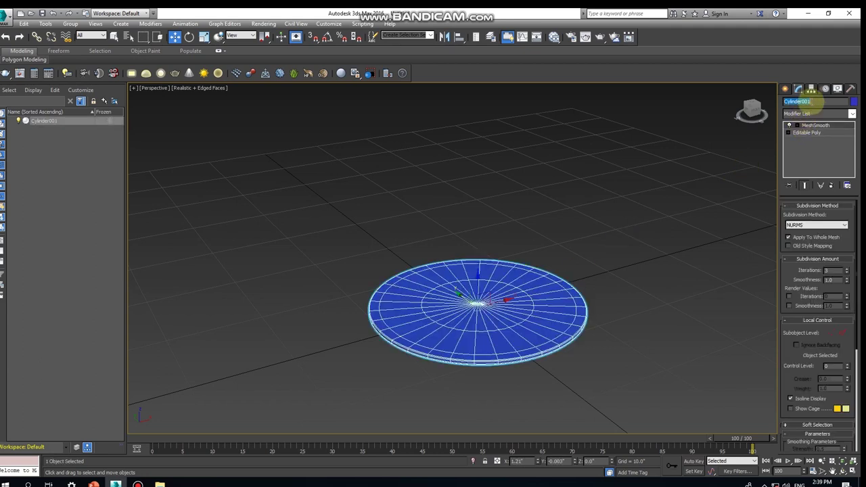
{"action": "type", "text": "basi"}
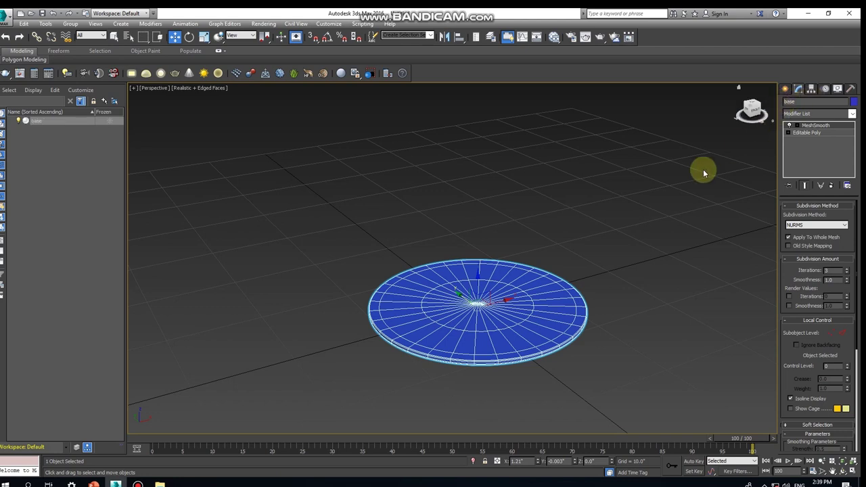
{"action": "left_click", "coordinate": [612, 302]}
{"action": "mouse_move", "coordinate": [613, 319]}
{"action": "middle_mouse_down", "text": "alt"}
{"action": "mouse_move", "coordinate": [599, 335]}
{"action": "mouse_move", "coordinate": [756, 135]}
{"action": "middle_mouse_up", "text": "alt"}
{"action": "left_click", "coordinate": [784, 89]}
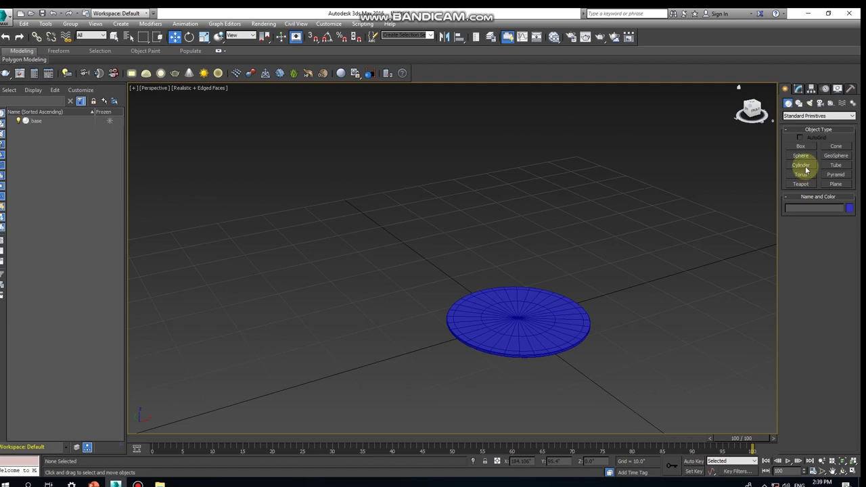
Create a 36-sided cylinder, 2.0" radius and 28.0" tall, beside the base disc.
{"action": "left_click", "coordinate": [801, 165]}
{"action": "left_click_drag", "start_coordinate": [623, 312], "coordinate": [648, 312]}
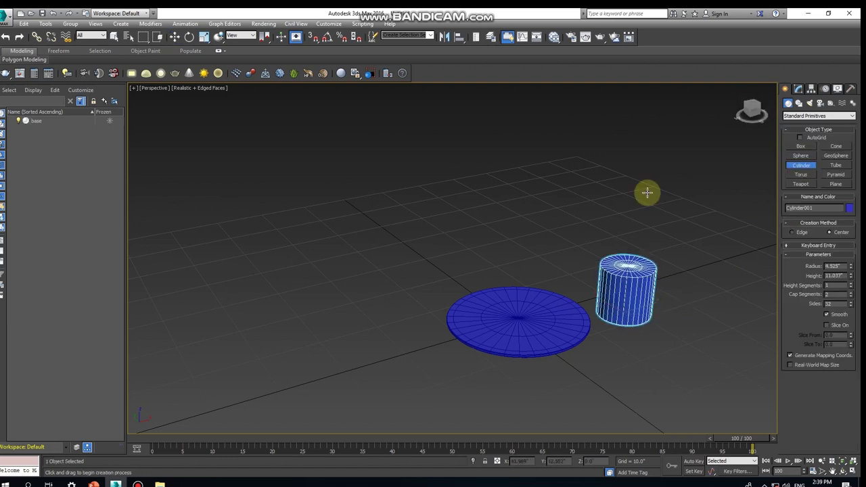
{"action": "left_click", "coordinate": [650, 118]}
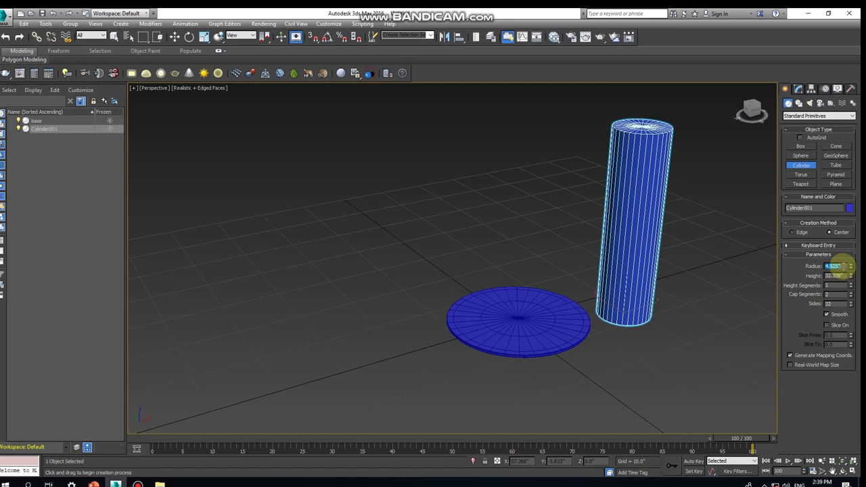
{"action": "type", "text": "2"}
{"action": "key", "text": "Return"}
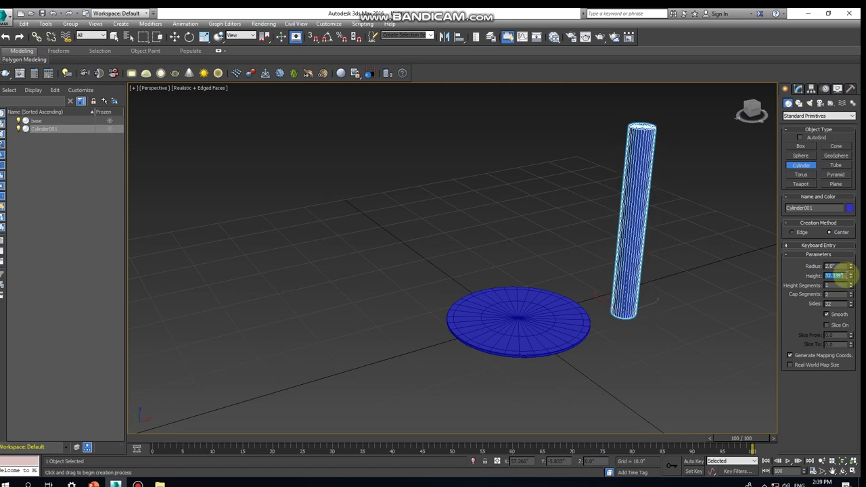
{"action": "type", "text": "28"}
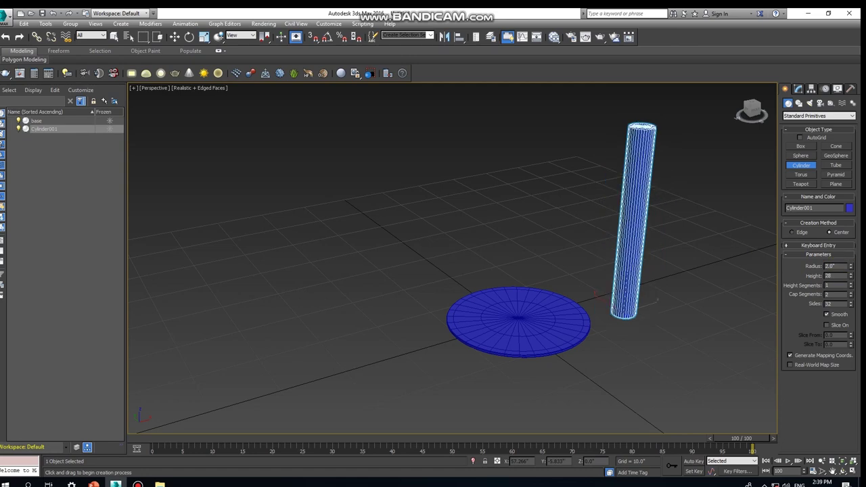
{"action": "key", "text": "Return"}
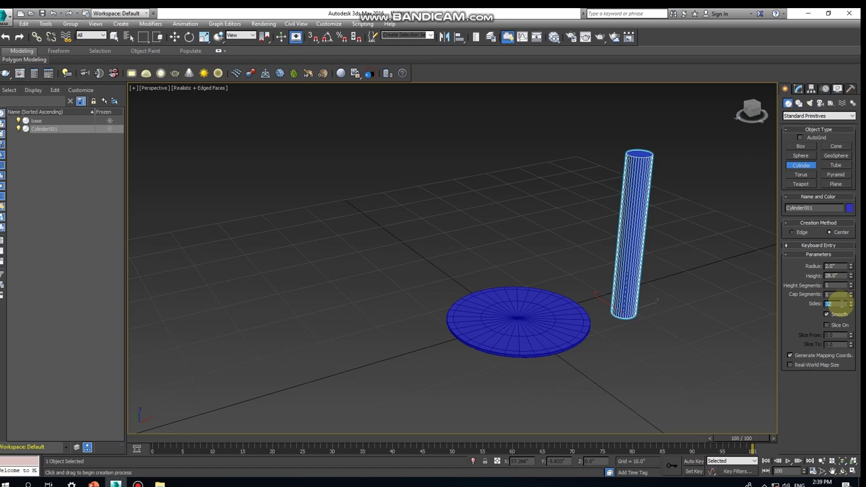
{"action": "type", "text": "3"}
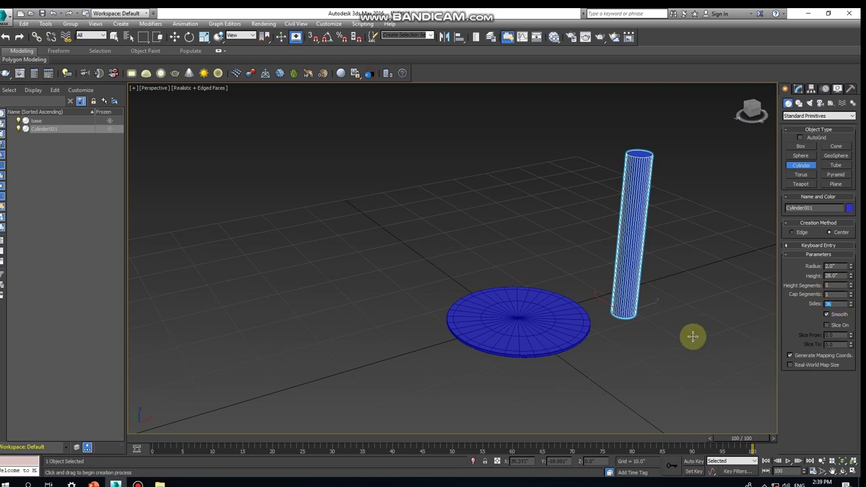
{"action": "scroll", "coordinate": [690, 292], "scroll_direction": "down", "scroll_amount": 2}
{"action": "scroll", "coordinate": [670, 303], "scroll_direction": "down", "scroll_amount": 2}
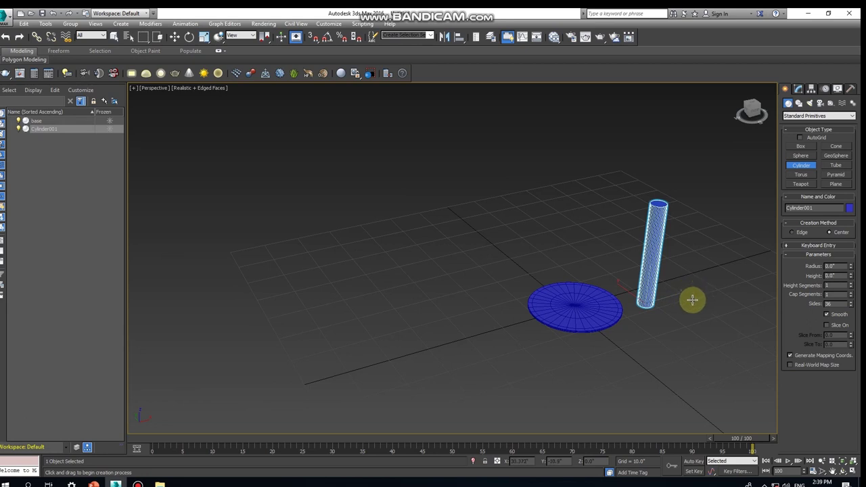
{"action": "key", "text": "w"}
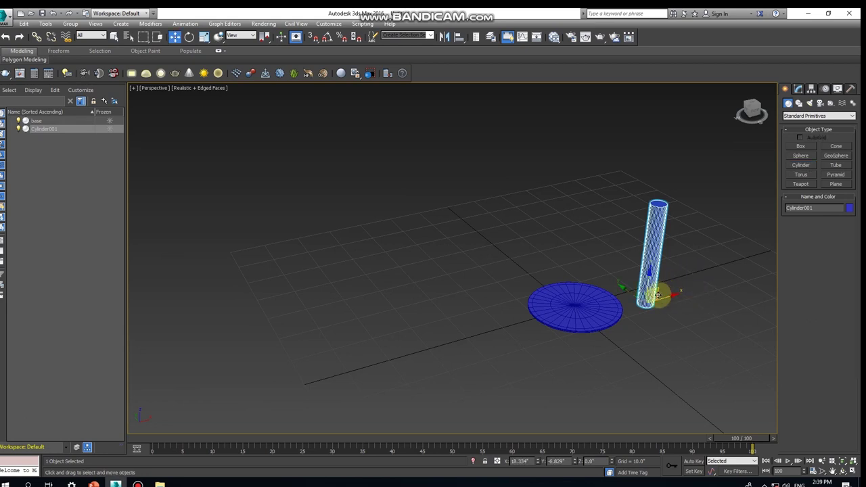
Move the cylinder to X 0, Y 0 and rename it 'leg'.
{"action": "right_click", "coordinate": [539, 464]}
{"action": "right_click", "coordinate": [574, 463]}
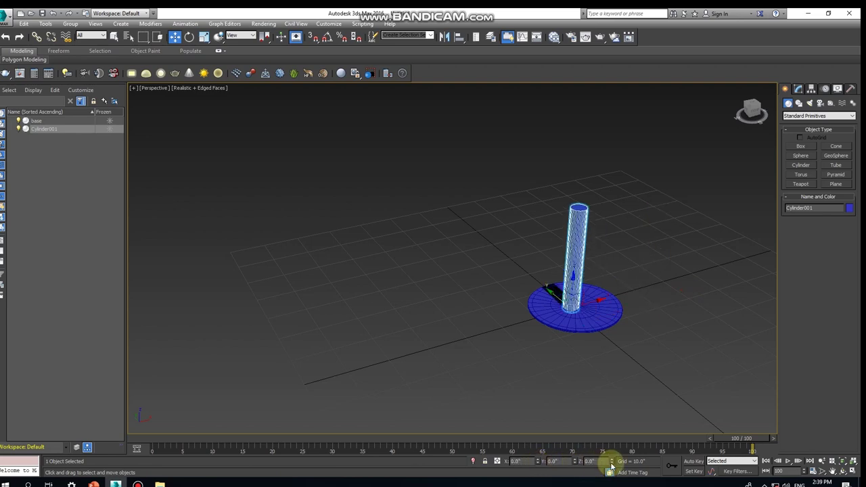
{"action": "left_click", "coordinate": [799, 89]}
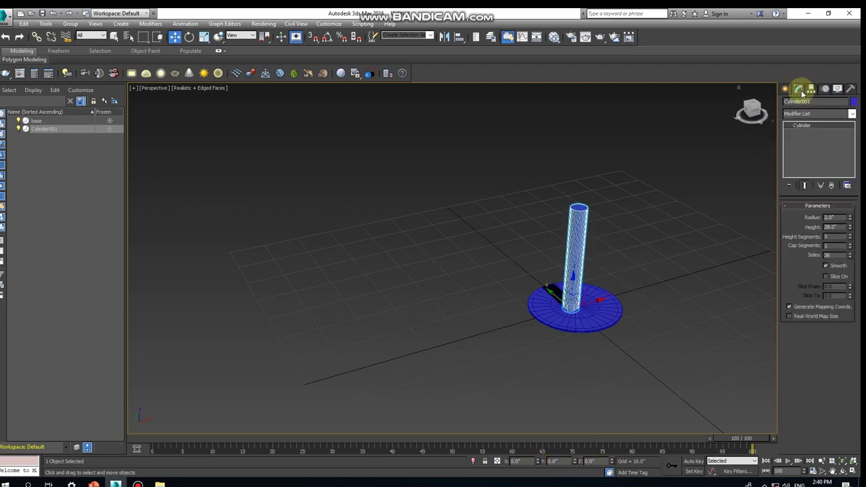
{"action": "left_click", "coordinate": [815, 101]}
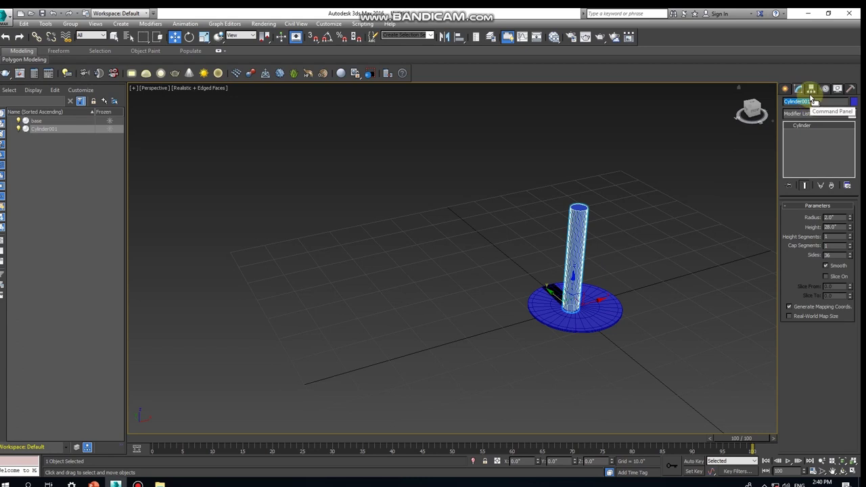
{"action": "key", "text": "BackSpace"}
{"action": "left_click", "coordinate": [614, 314]}
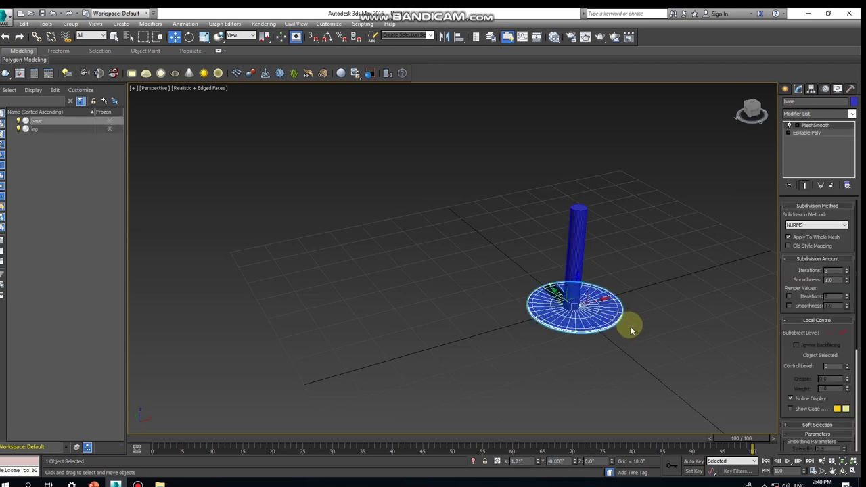
Center the base disc at X 0.0, Y 0.0 directly under the leg.
{"action": "right_click", "coordinate": [539, 463]}
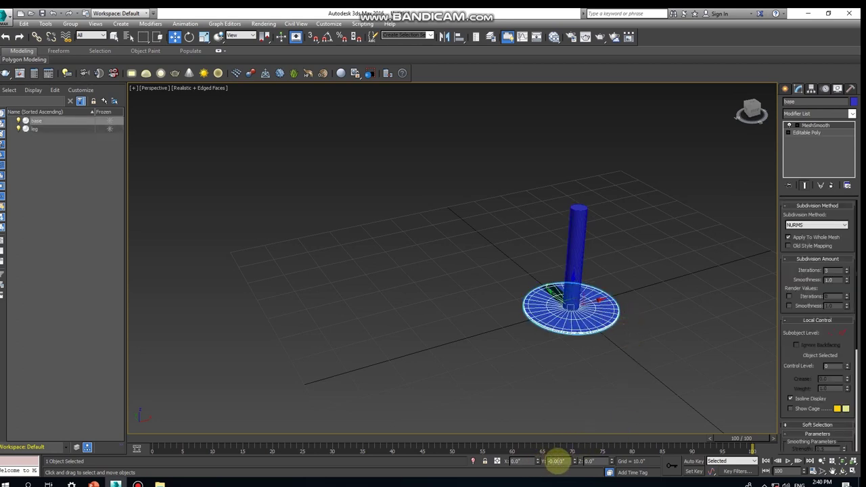
{"action": "right_click", "coordinate": [574, 463]}
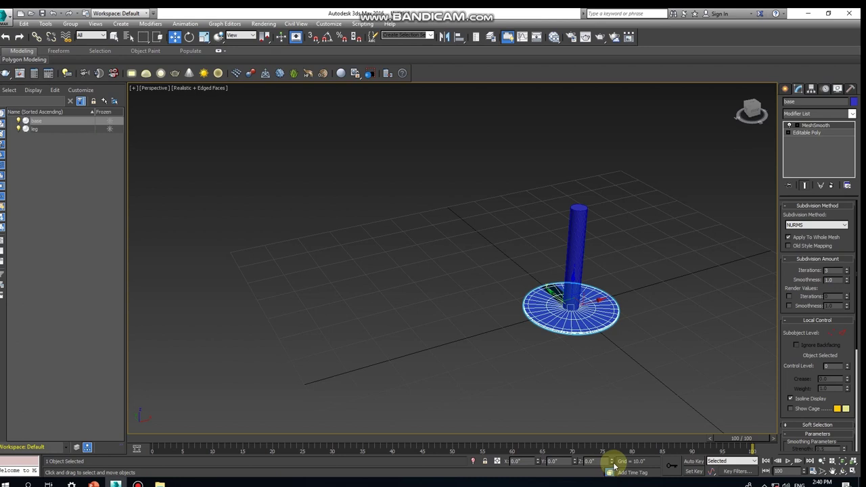
{"action": "scroll", "coordinate": [596, 344], "scroll_direction": "down", "scroll_amount": 4}
{"action": "scroll", "coordinate": [601, 316], "scroll_direction": "up", "scroll_amount": 2}
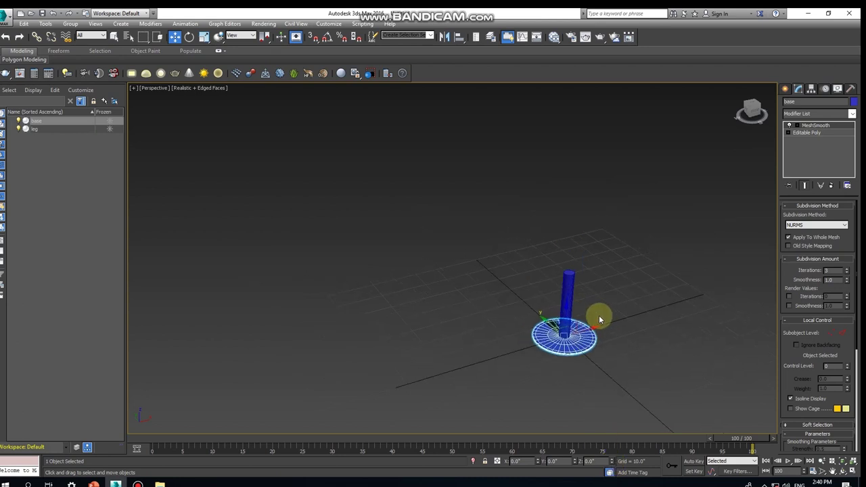
{"action": "scroll", "coordinate": [599, 318], "scroll_direction": "up", "scroll_amount": 2}
{"action": "scroll", "coordinate": [596, 321], "scroll_direction": "up", "scroll_amount": 2}
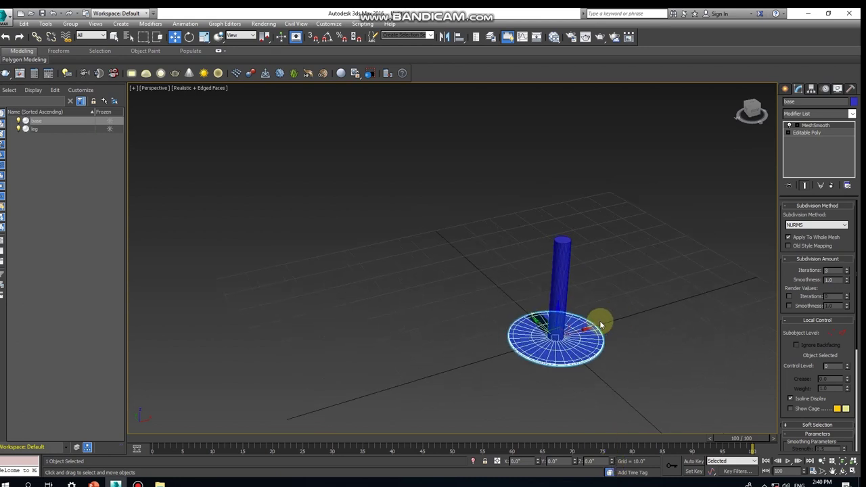
Raise a copy of the base disc up along the leg to Z 25.264".
{"action": "left_click", "coordinate": [607, 315]}
{"action": "left_click", "coordinate": [560, 326]}
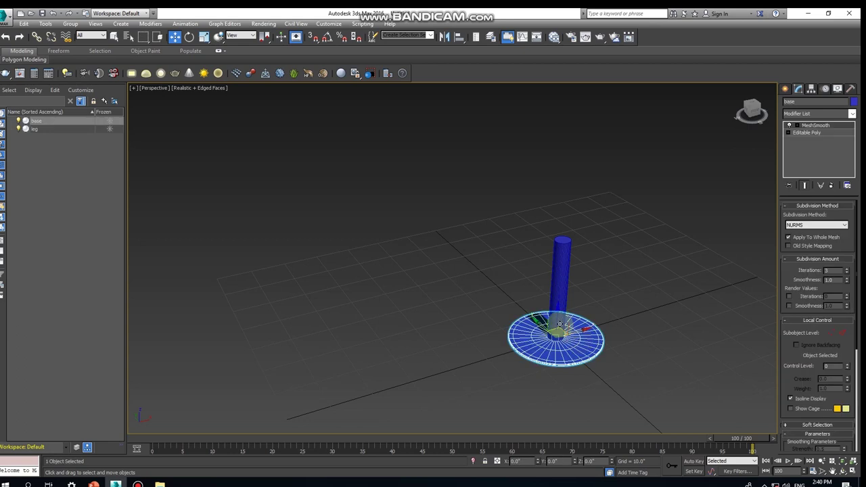
{"action": "left_click_drag", "start_coordinate": [557, 318], "coordinate": [561, 235], "text": "shift"}
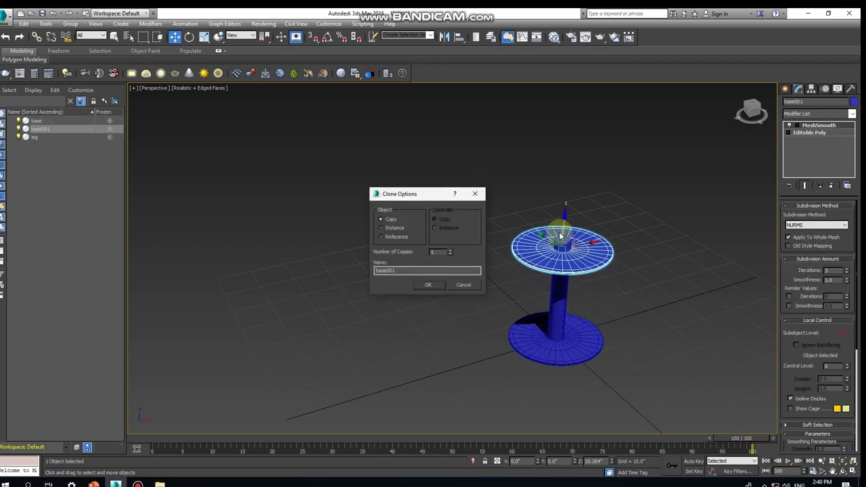
Name the cloned disc 'top' and confirm the copy.
{"action": "left_click", "coordinate": [405, 271]}
{"action": "type", "text": "top"}
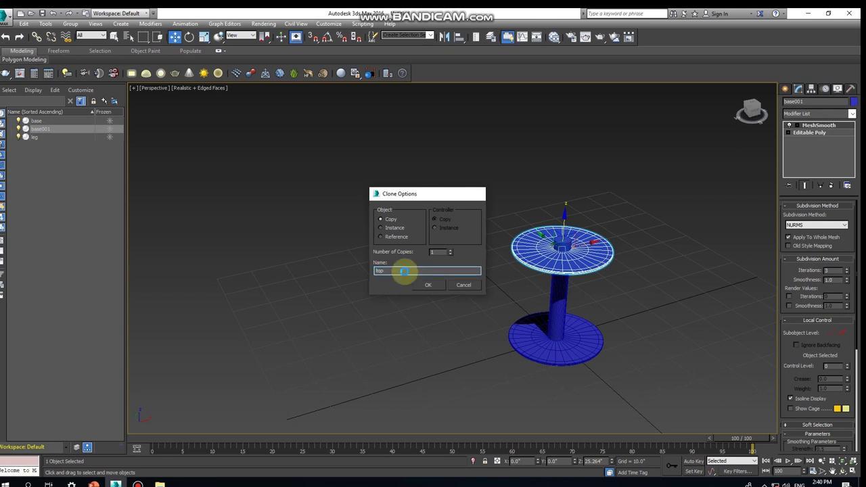
{"action": "key", "text": "Return"}
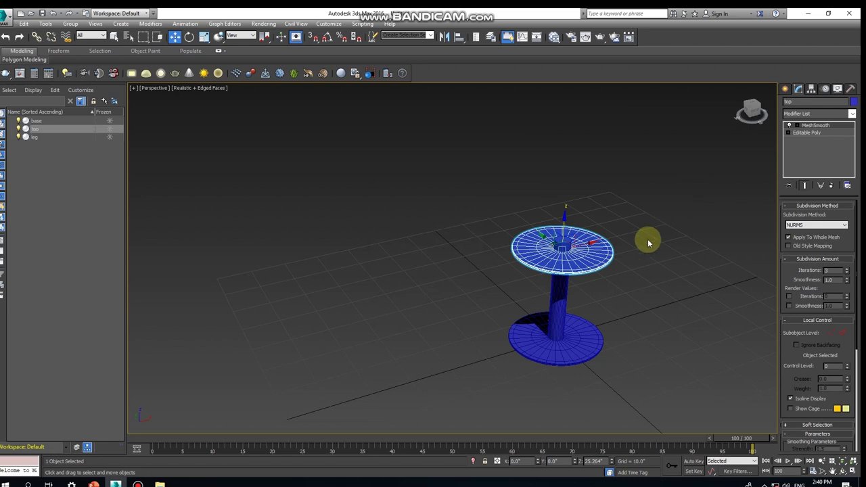
In Front wireframe view, set the top disc onto the leg's upper end at Z 28.002".
{"action": "key", "text": "f"}
{"action": "key", "text": "F3"}
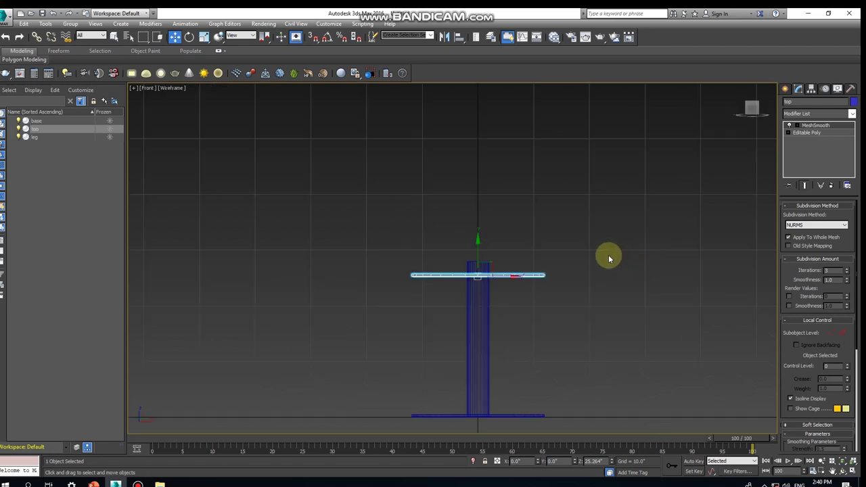
{"action": "scroll", "coordinate": [484, 277], "scroll_direction": "up", "scroll_amount": 1}
{"action": "scroll", "coordinate": [476, 274], "scroll_direction": "up", "scroll_amount": 1}
{"action": "scroll", "coordinate": [474, 275], "scroll_direction": "up", "scroll_amount": 2}
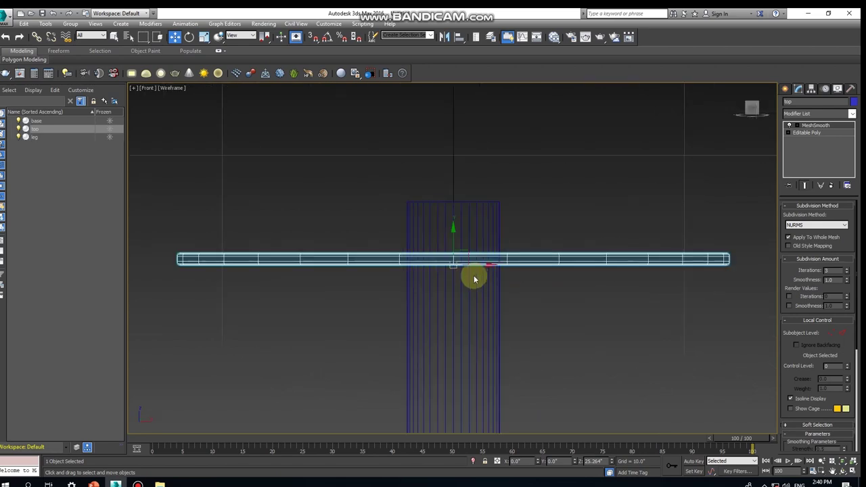
{"action": "left_click_drag", "start_coordinate": [453, 237], "coordinate": [455, 163]}
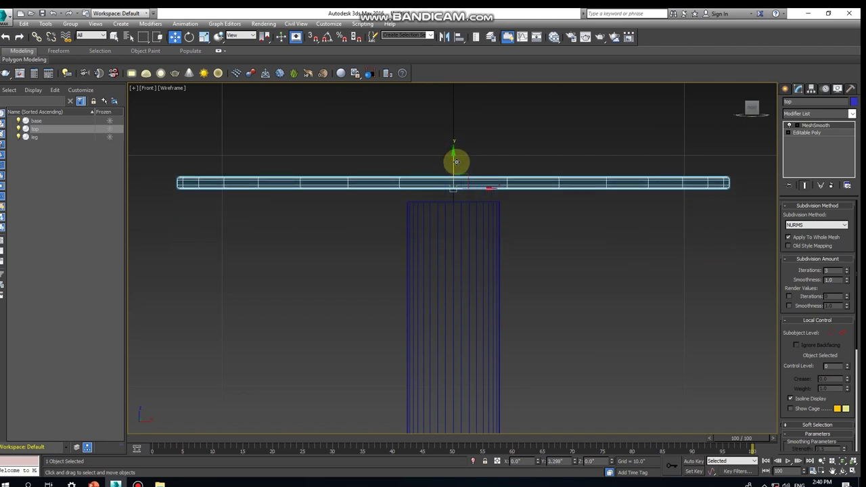
{"action": "scroll", "coordinate": [454, 195], "scroll_direction": "up", "scroll_amount": 5}
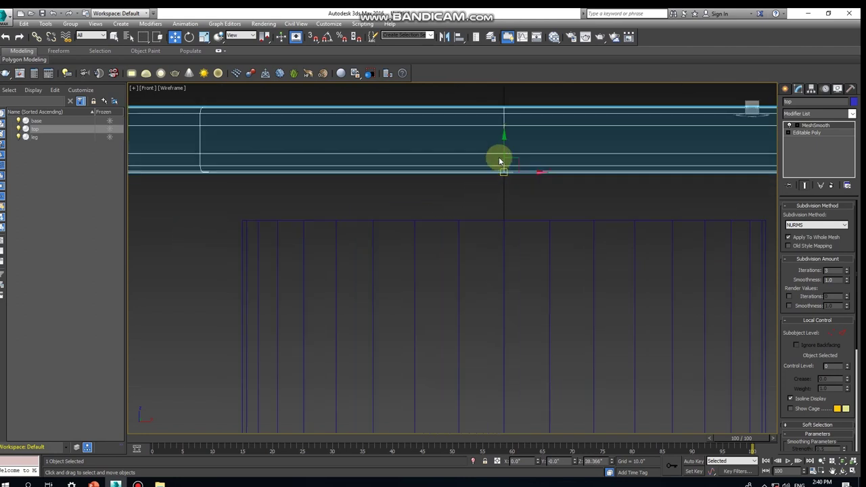
{"action": "left_click_drag", "start_coordinate": [503, 155], "coordinate": [544, 234]}
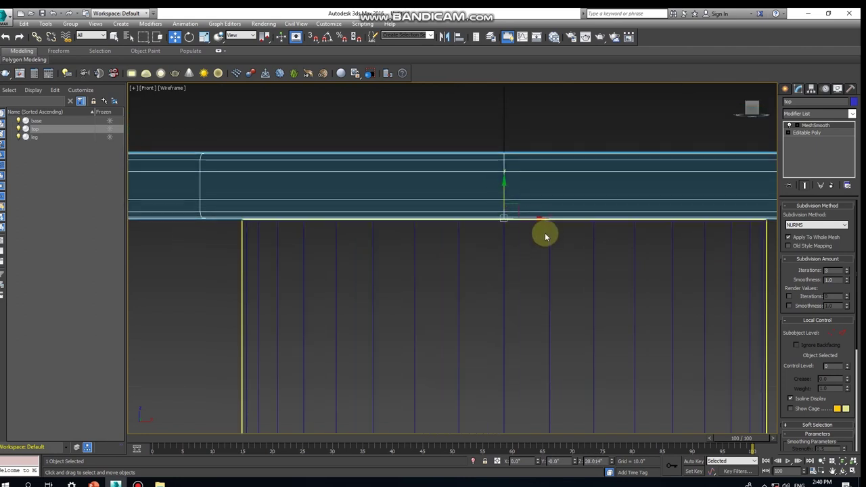
{"action": "scroll", "coordinate": [535, 227], "scroll_direction": "up", "scroll_amount": 2}
{"action": "scroll", "coordinate": [498, 207], "scroll_direction": "up", "scroll_amount": 2}
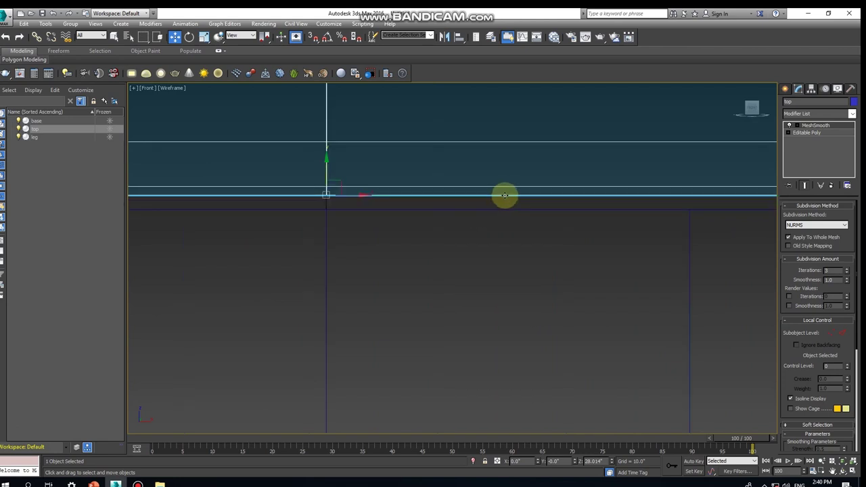
{"action": "scroll", "coordinate": [515, 223], "scroll_direction": "down", "scroll_amount": 2}
{"action": "scroll", "coordinate": [515, 222], "scroll_direction": "down", "scroll_amount": 1}
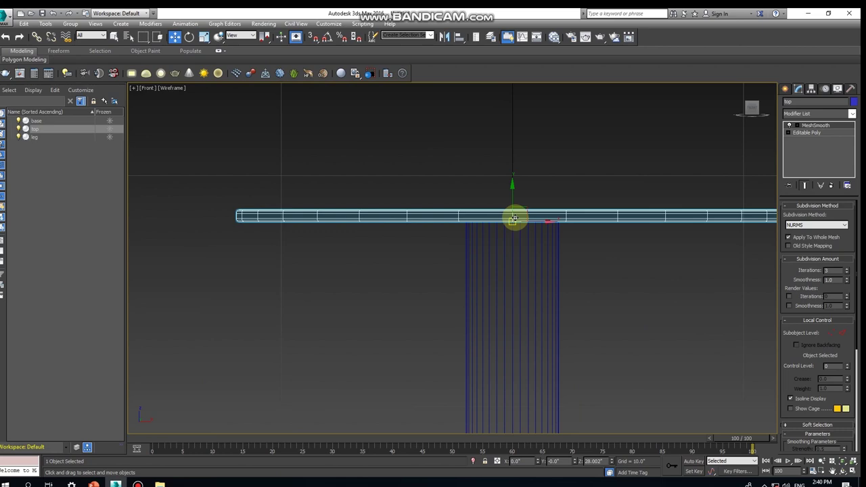
Return to a shaded Perspective view showing the whole table.
{"action": "middle_click_drag", "start_coordinate": [538, 247], "coordinate": [549, 280], "text": "alt"}
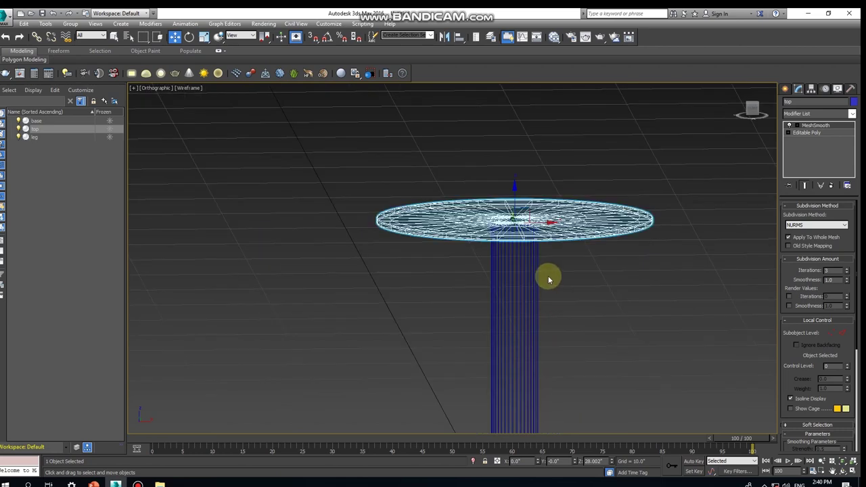
{"action": "key", "text": "p"}
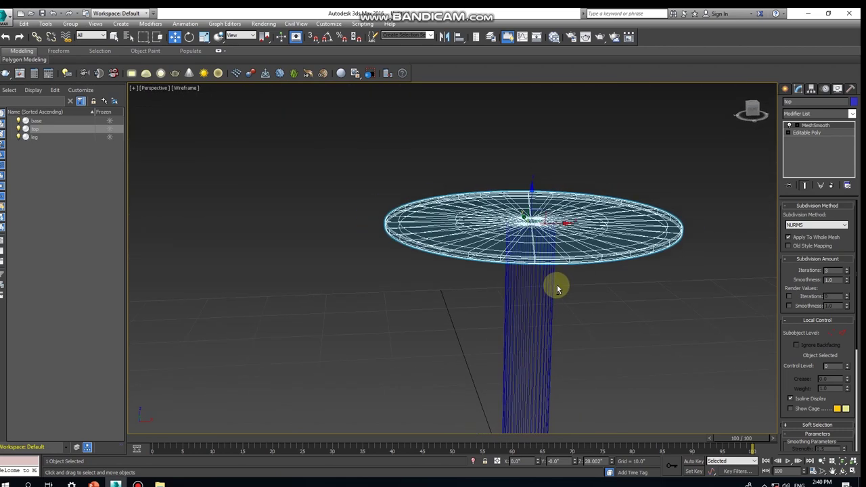
{"action": "key", "text": "F3"}
{"action": "mouse_move", "coordinate": [580, 284]}
{"action": "middle_mouse_down", "text": "alt"}
{"action": "mouse_move", "coordinate": [595, 300]}
{"action": "mouse_move", "coordinate": [626, 304]}
{"action": "mouse_move", "coordinate": [594, 305]}
{"action": "mouse_move", "coordinate": [601, 249]}
{"action": "mouse_move", "coordinate": [603, 305]}
{"action": "mouse_move", "coordinate": [612, 306]}
{"action": "mouse_move", "coordinate": [582, 296]}
{"action": "middle_mouse_up", "text": "alt"}
Scale the table top uniformly to 170%.
{"action": "key", "text": "r"}
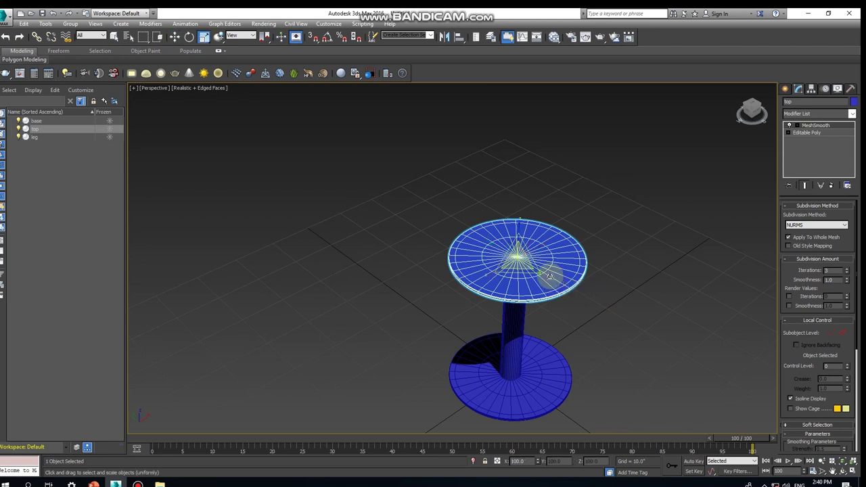
{"action": "right_click", "coordinate": [204, 37]}
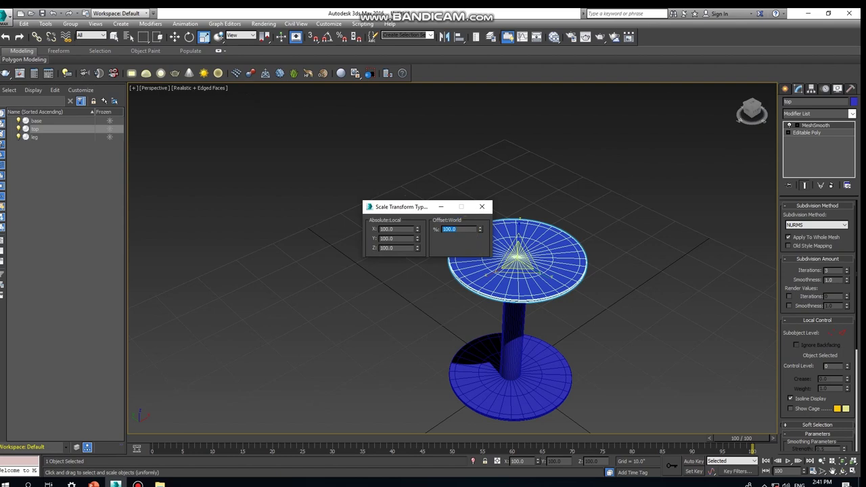
{"action": "key", "text": "Return"}
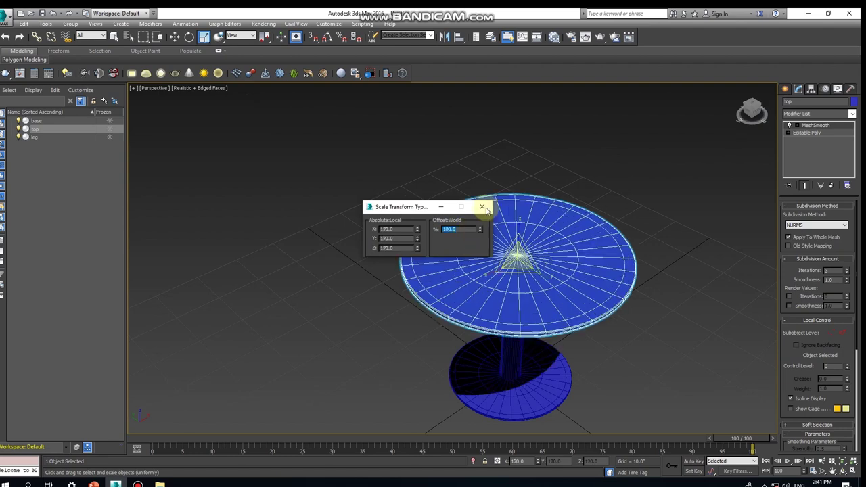
{"action": "left_click", "coordinate": [482, 206]}
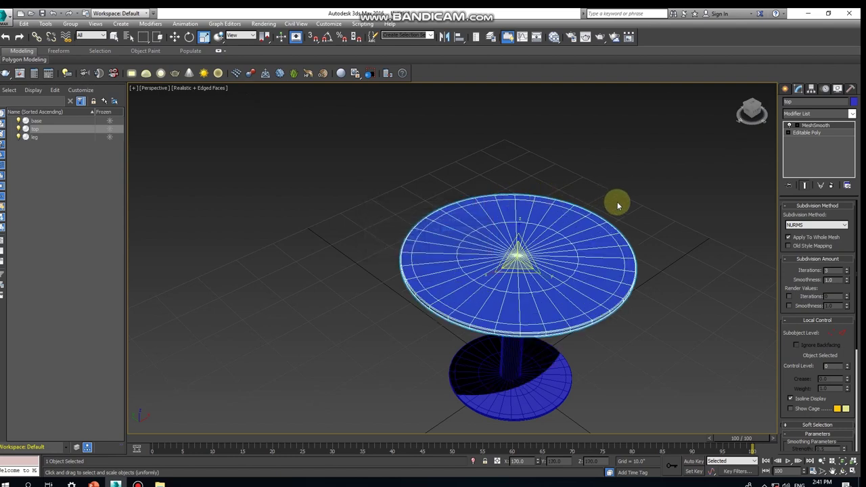
Deselect the top, orbit to a side view, and select all three table parts.
{"action": "key", "text": "q"}
{"action": "left_click", "coordinate": [633, 261]}
{"action": "left_click", "coordinate": [662, 269]}
{"action": "mouse_move", "coordinate": [666, 270]}
{"action": "middle_mouse_down", "text": "alt"}
{"action": "mouse_move", "coordinate": [658, 270]}
{"action": "mouse_move", "coordinate": [662, 213]}
{"action": "mouse_move", "coordinate": [683, 241]}
{"action": "mouse_move", "coordinate": [642, 259]}
{"action": "mouse_move", "coordinate": [650, 274]}
{"action": "middle_mouse_up", "text": "alt"}
{"action": "scroll", "coordinate": [643, 262], "scroll_direction": "down", "scroll_amount": 2}
{"action": "left_click_drag", "start_coordinate": [664, 211], "coordinate": [412, 399]}
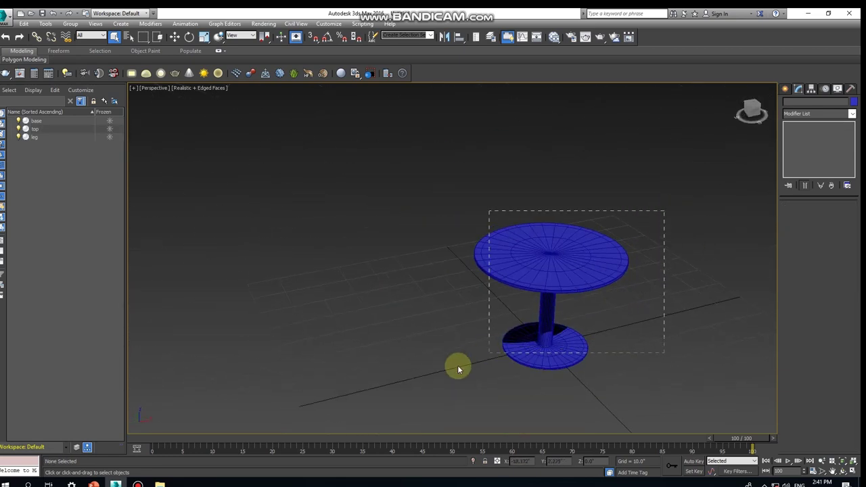
Give the top, leg and base a dark brown object colour.
{"action": "left_click", "coordinate": [855, 101]}
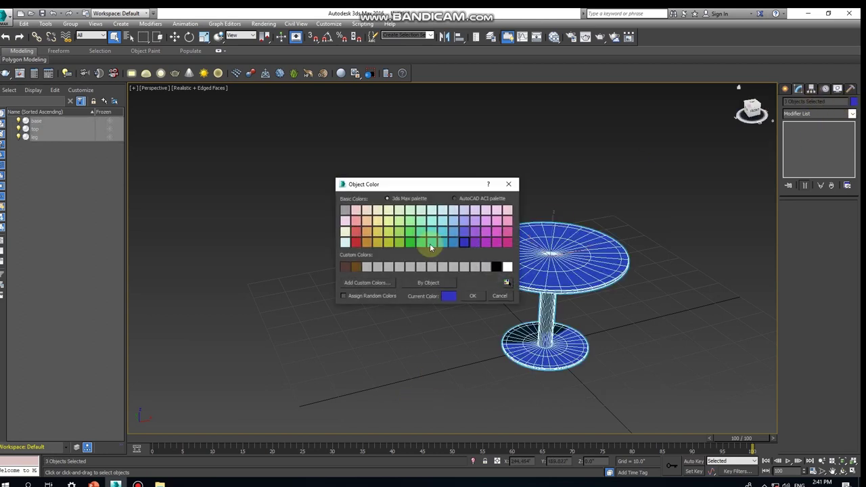
{"action": "left_click", "coordinate": [351, 270]}
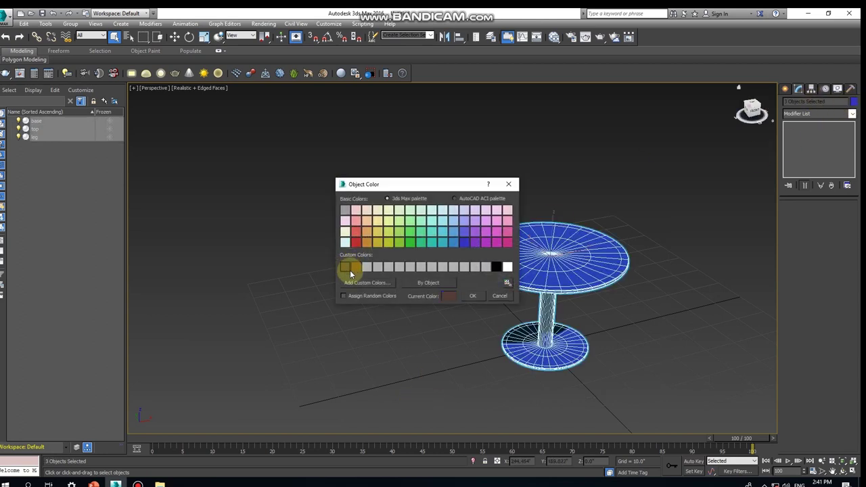
{"action": "left_click", "coordinate": [476, 301]}
Deselect and view the brown table from a lower angle with edged shading.
{"action": "left_click", "coordinate": [629, 300]}
{"action": "mouse_move", "coordinate": [629, 307]}
{"action": "middle_mouse_down", "text": "alt"}
{"action": "mouse_move", "coordinate": [632, 288]}
{"action": "mouse_move", "coordinate": [643, 301]}
{"action": "middle_mouse_up", "text": "alt"}
{"action": "key", "text": "F3"}
{"action": "key", "text": "F3"}
{"action": "key", "text": "F4"}
{"action": "mouse_move", "coordinate": [639, 294]}
{"action": "middle_mouse_down", "text": "alt"}
{"action": "mouse_move", "coordinate": [630, 323]}
{"action": "mouse_move", "coordinate": [605, 287]}
{"action": "mouse_move", "coordinate": [605, 295]}
{"action": "mouse_move", "coordinate": [571, 283]}
{"action": "middle_mouse_up", "text": "alt"}
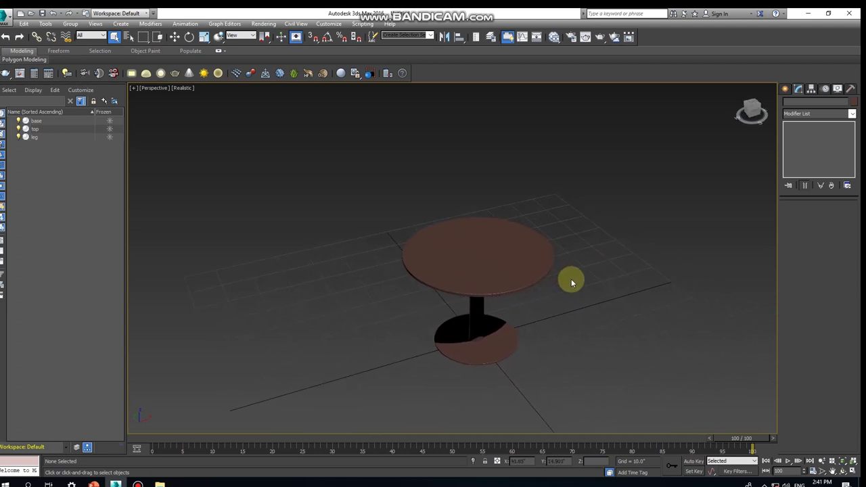
{"action": "key", "text": "F4"}
Draw a plane over the table in the Top view.
{"action": "left_click", "coordinate": [785, 90]}
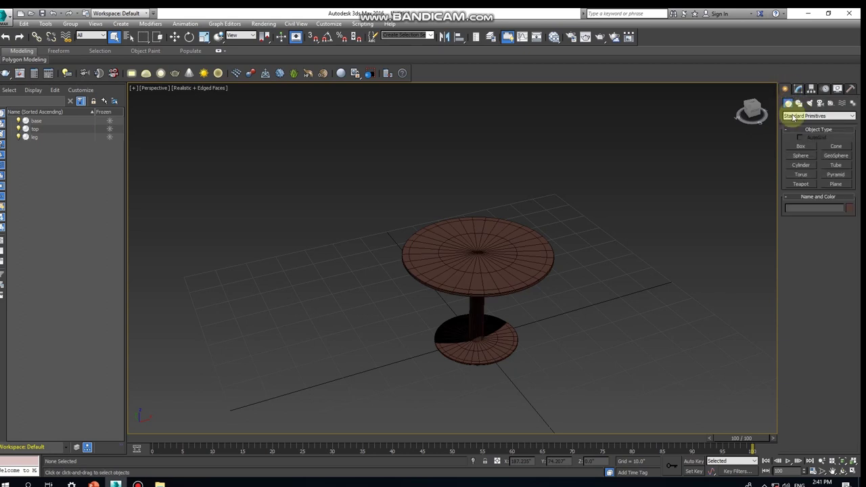
{"action": "left_click", "coordinate": [836, 185]}
{"action": "key", "text": "t"}
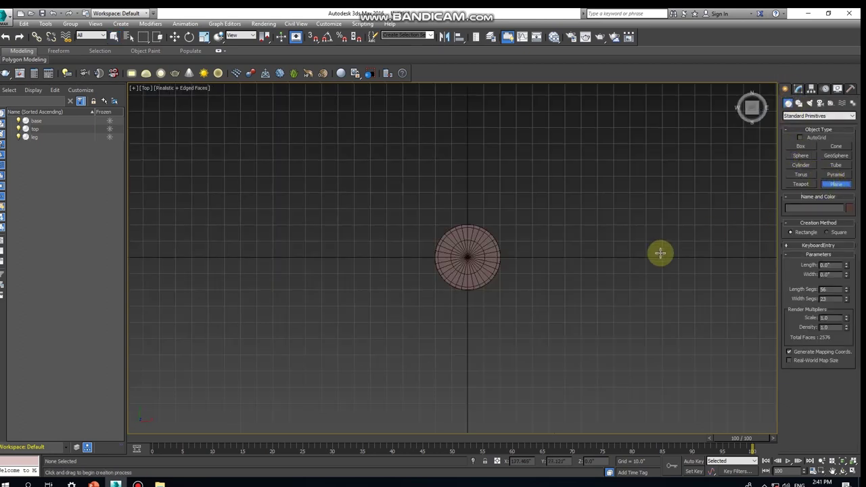
{"action": "mouse_move", "coordinate": [546, 195]}
{"action": "left_mouse_down"}
{"action": "mouse_move", "coordinate": [520, 271]}
{"action": "mouse_move", "coordinate": [388, 321]}
{"action": "left_mouse_up"}
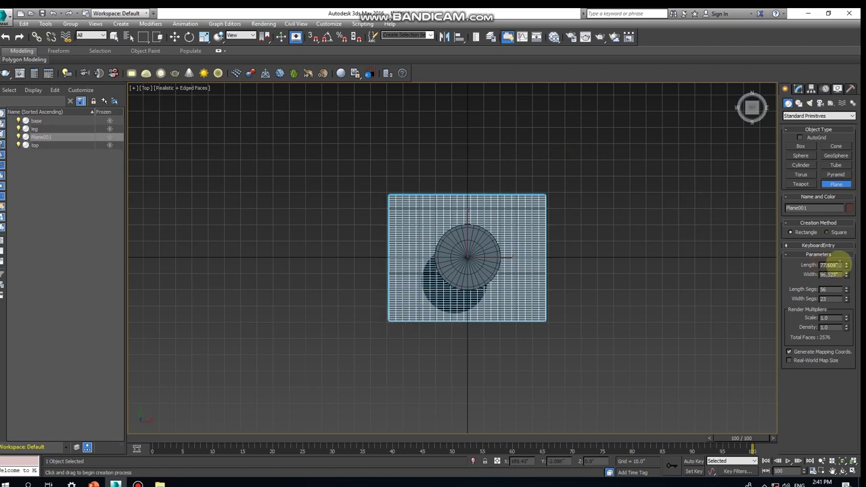
Set the plane to 60 × 60 with 100 length and 100 width segments.
{"action": "type", "text": "60"}
{"action": "key", "text": "Return"}
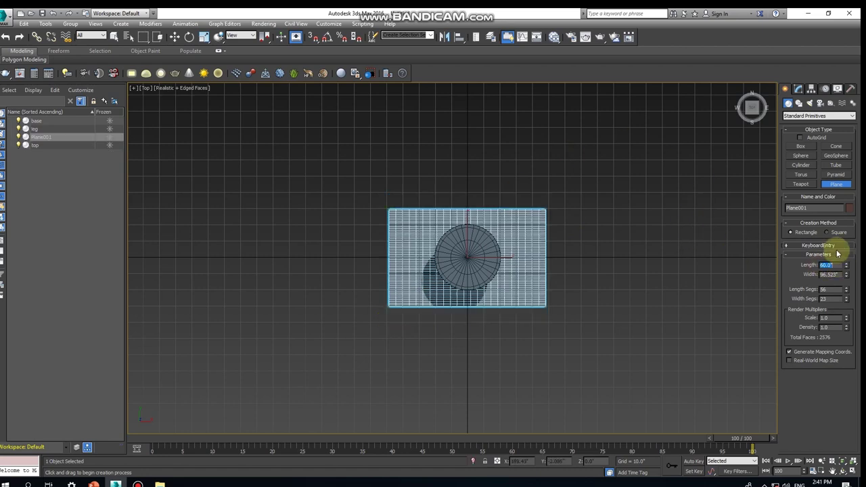
{"action": "left_click", "coordinate": [832, 274]}
{"action": "type", "text": "60"}
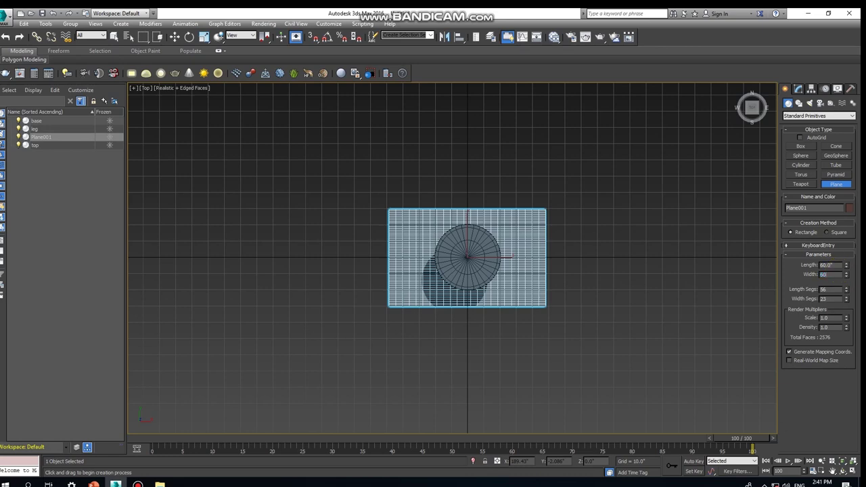
{"action": "key", "text": "Return"}
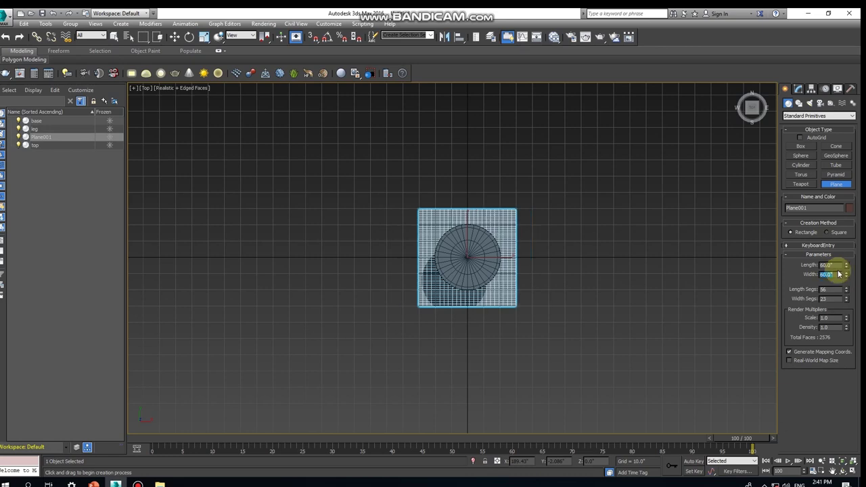
{"action": "left_click", "coordinate": [834, 289]}
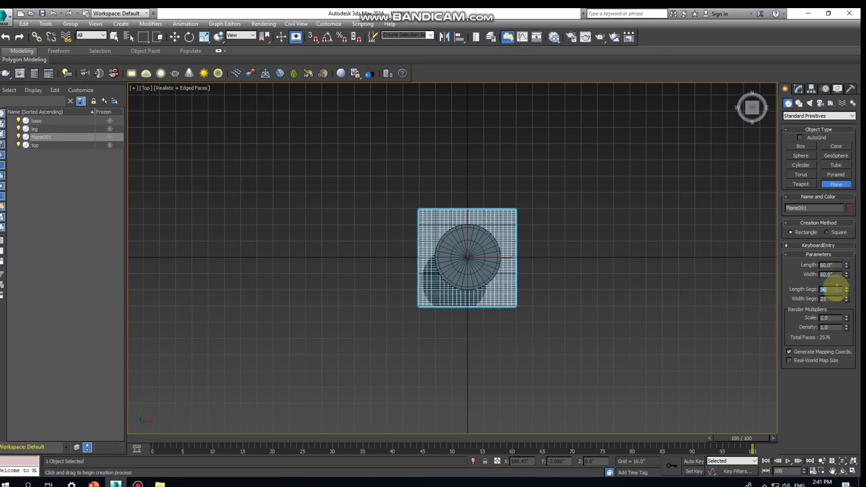
{"action": "type", "text": "10"}
{"action": "key", "text": "Return"}
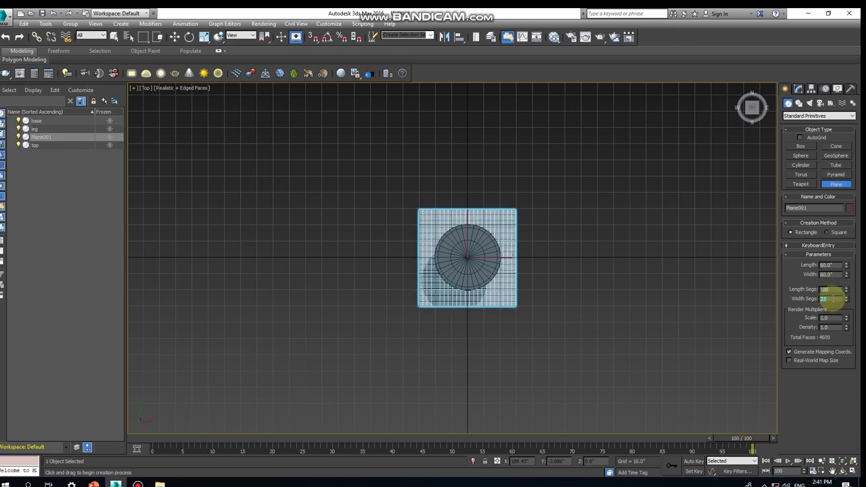
{"action": "type", "text": "100"}
{"action": "key", "text": "Return"}
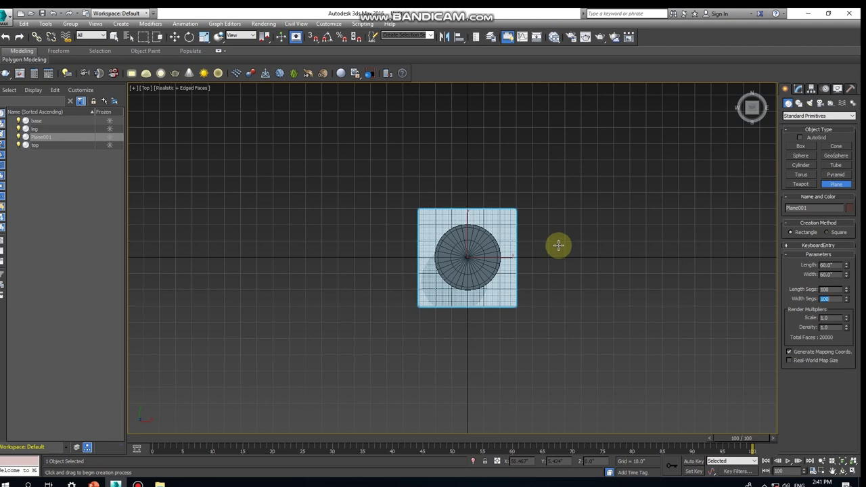
{"action": "right_click", "coordinate": [539, 261]}
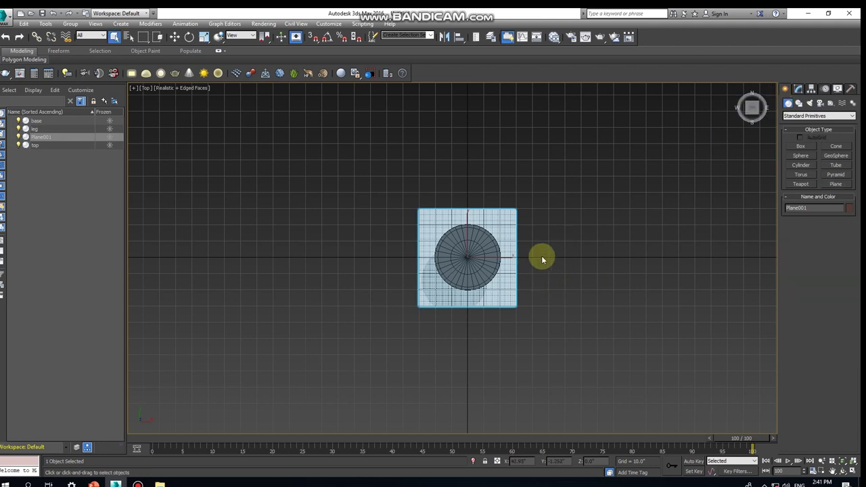
{"action": "left_click", "coordinate": [798, 88]}
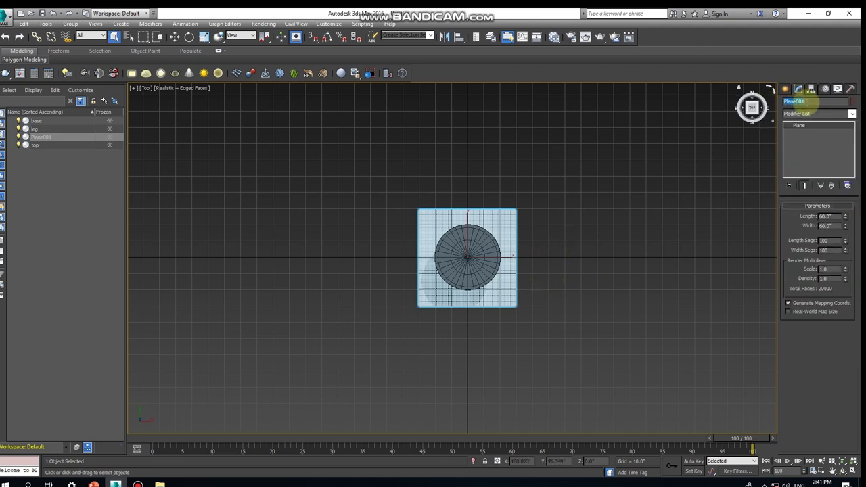
Rename the plane 'cloth' and raise it just above the tabletop, to Z 30.071".
{"action": "type", "text": "cloth"}
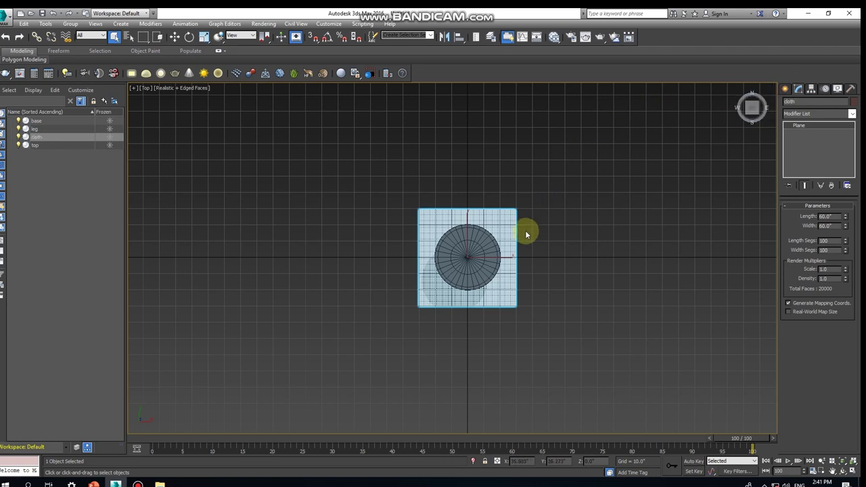
{"action": "type", "text": "f"}
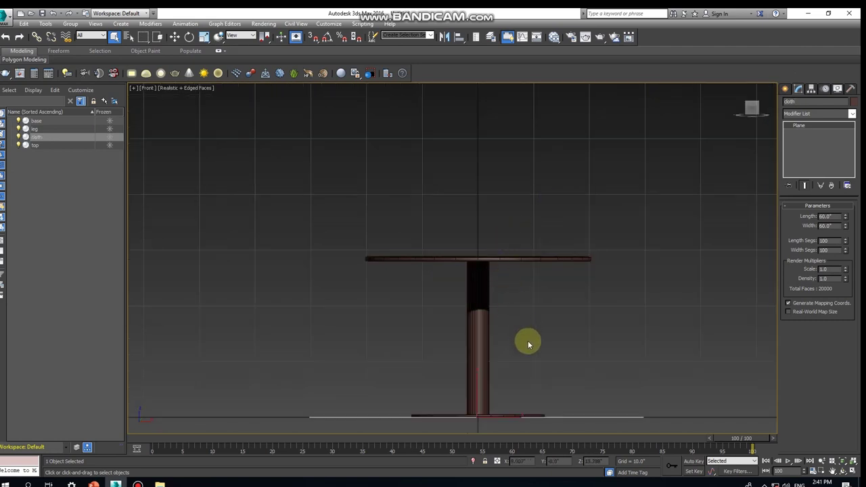
{"action": "type", "text": "w"}
{"action": "left_click_drag", "start_coordinate": [472, 369], "coordinate": [446, 200]}
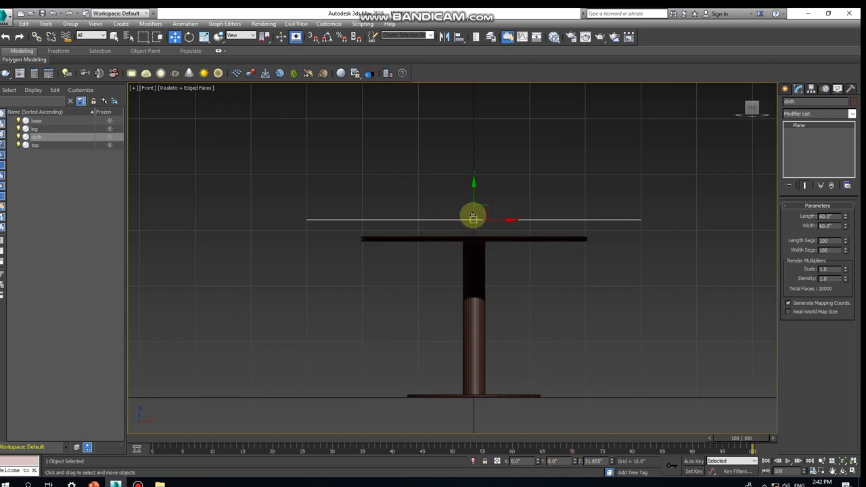
{"action": "scroll", "coordinate": [482, 235], "scroll_direction": "up", "scroll_amount": 3}
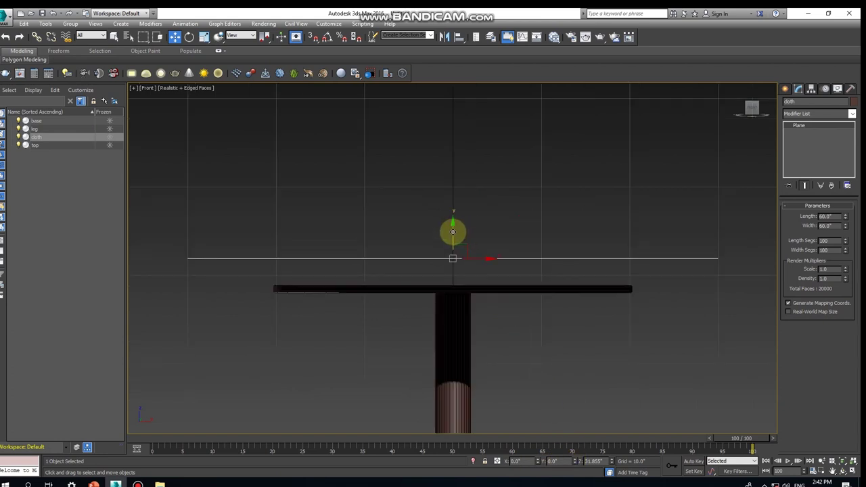
{"action": "left_click_drag", "start_coordinate": [452, 234], "coordinate": [452, 247]}
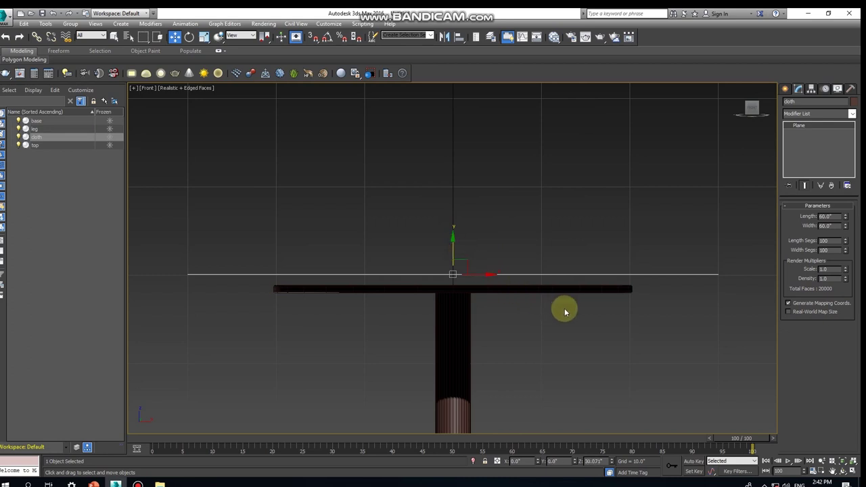
{"action": "middle_click_drag", "start_coordinate": [564, 308], "coordinate": [588, 312]}
Check the cloth's placement over the table from the Top and Perspective views.
{"action": "key", "text": "t"}
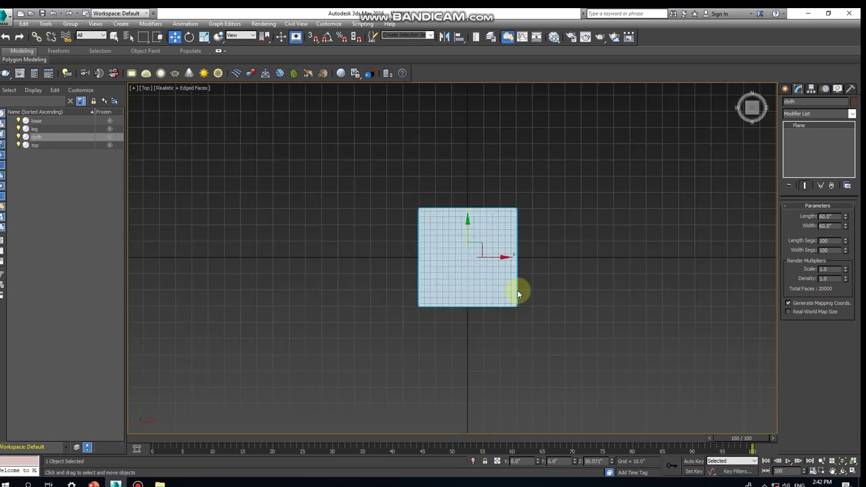
{"action": "key", "text": "F3"}
{"action": "key", "text": "F3"}
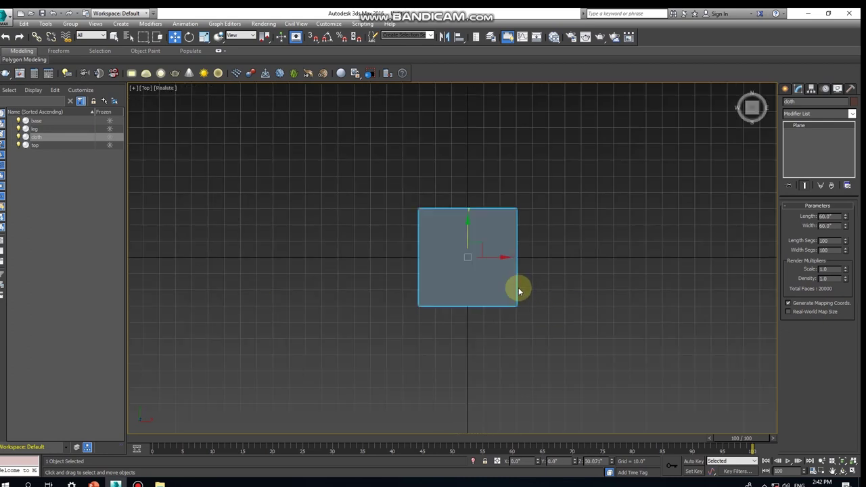
{"action": "key", "text": "F3"}
{"action": "key", "text": "p"}
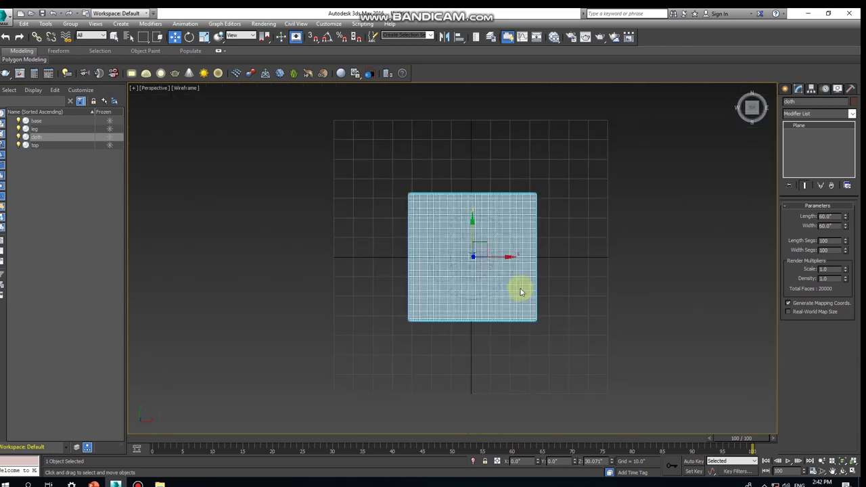
{"action": "mouse_move", "coordinate": [520, 290]}
{"action": "middle_mouse_down", "text": "alt"}
{"action": "mouse_move", "coordinate": [549, 218]}
{"action": "mouse_move", "coordinate": [526, 208]}
{"action": "middle_mouse_up", "text": "alt"}
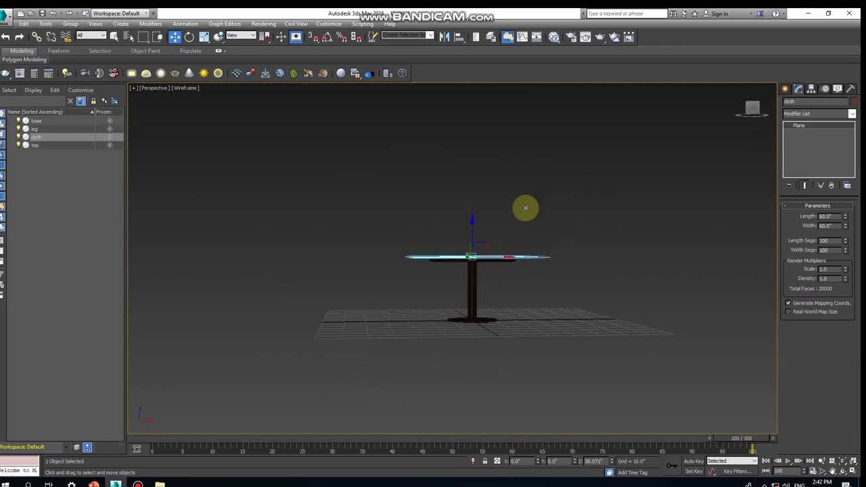
{"action": "scroll", "coordinate": [466, 271], "scroll_direction": "up", "scroll_amount": 3}
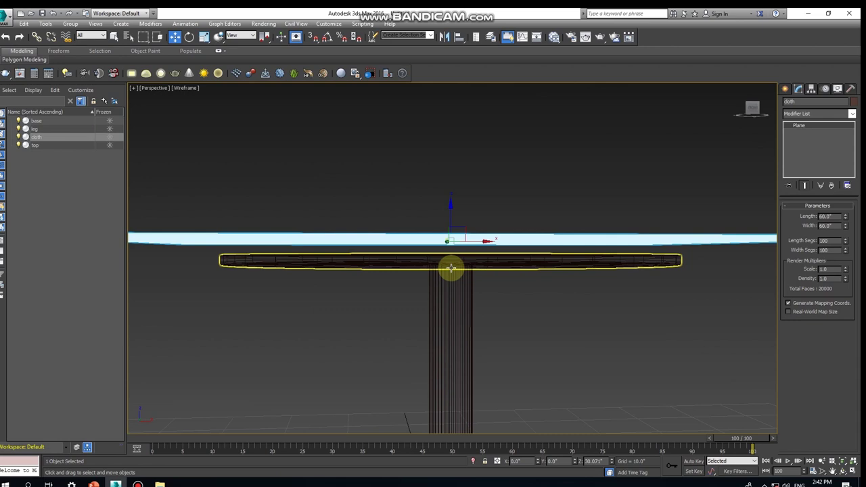
{"action": "key", "text": "F3"}
{"action": "scroll", "coordinate": [464, 271], "scroll_direction": "down", "scroll_amount": 3}
{"action": "mouse_move", "coordinate": [513, 292]}
{"action": "middle_mouse_down"}
{"action": "mouse_move", "coordinate": [589, 302]}
{"action": "mouse_move", "coordinate": [595, 318]}
{"action": "middle_mouse_up"}
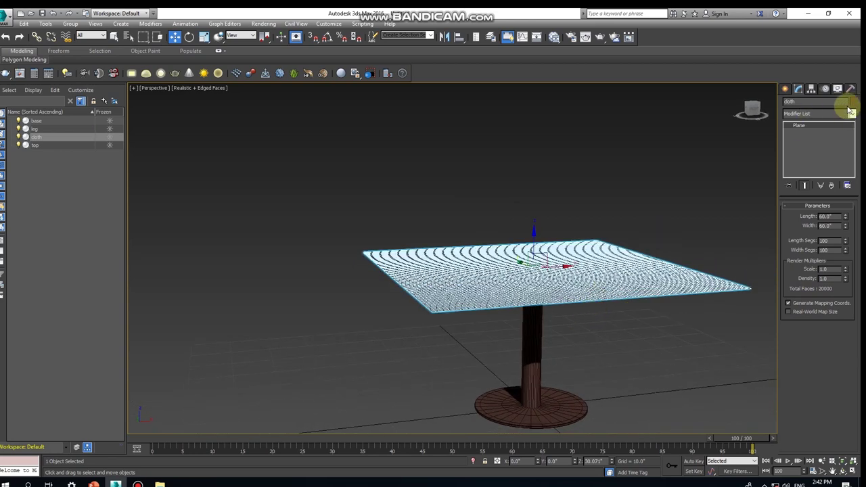
{"action": "left_click", "coordinate": [646, 202]}
Give the cloth plane a red object colour.
{"action": "left_click", "coordinate": [636, 265]}
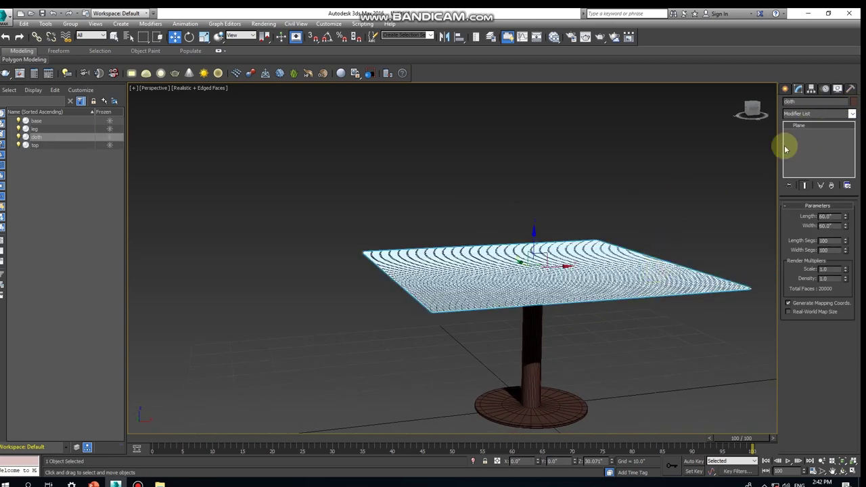
{"action": "left_click", "coordinate": [852, 103]}
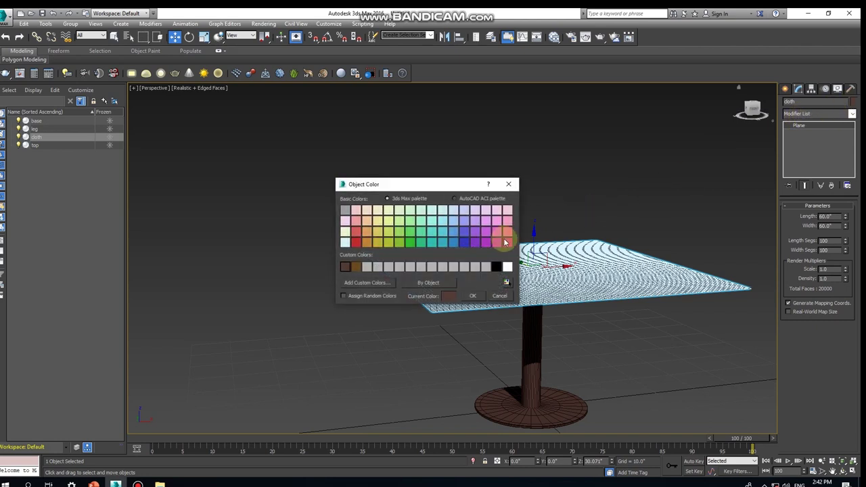
{"action": "left_click", "coordinate": [356, 242]}
{"action": "left_click", "coordinate": [472, 296]}
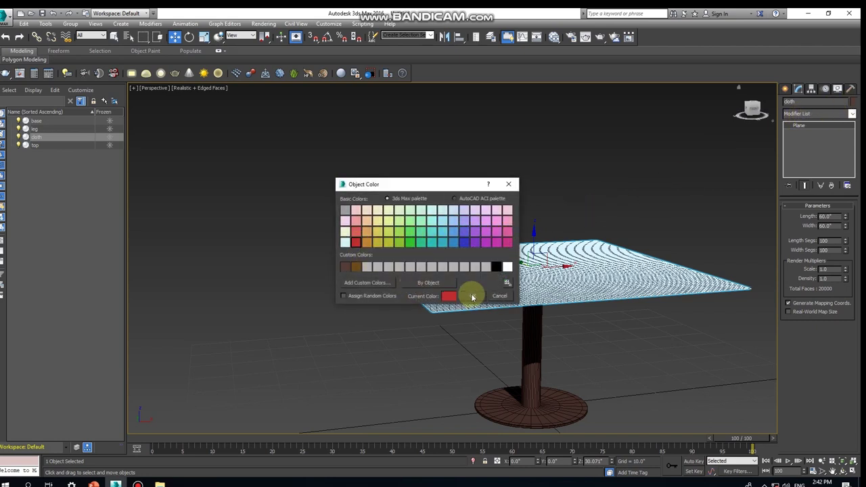
Deselect to view the red cloth over the brown table, then reselect the cloth.
{"action": "left_click", "coordinate": [665, 326]}
{"action": "middle_click_drag", "start_coordinate": [641, 333], "coordinate": [584, 345]}
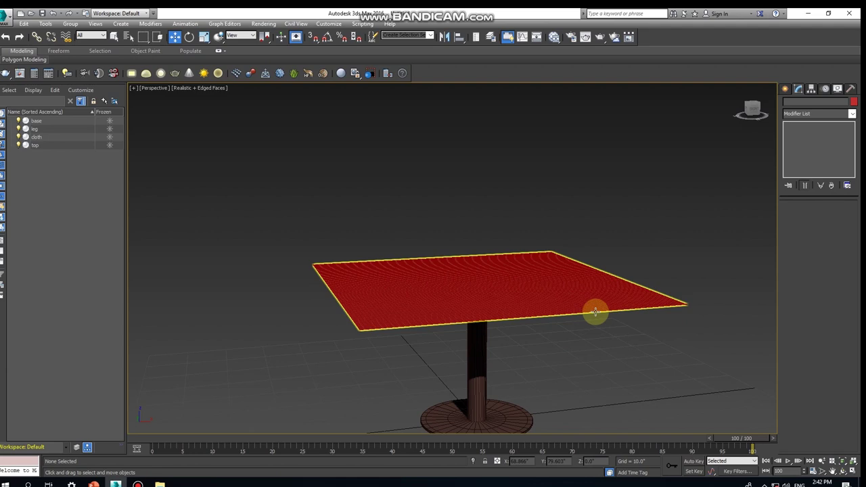
{"action": "left_click", "coordinate": [596, 319]}
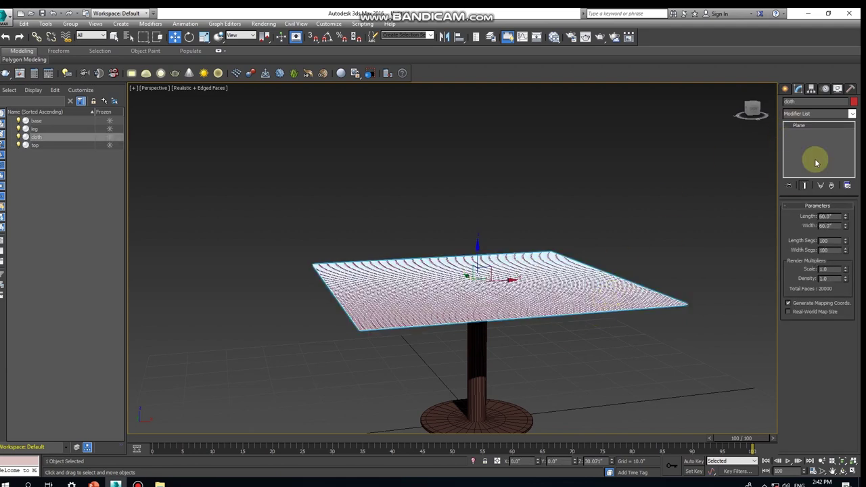
{"action": "left_click", "coordinate": [804, 115]}
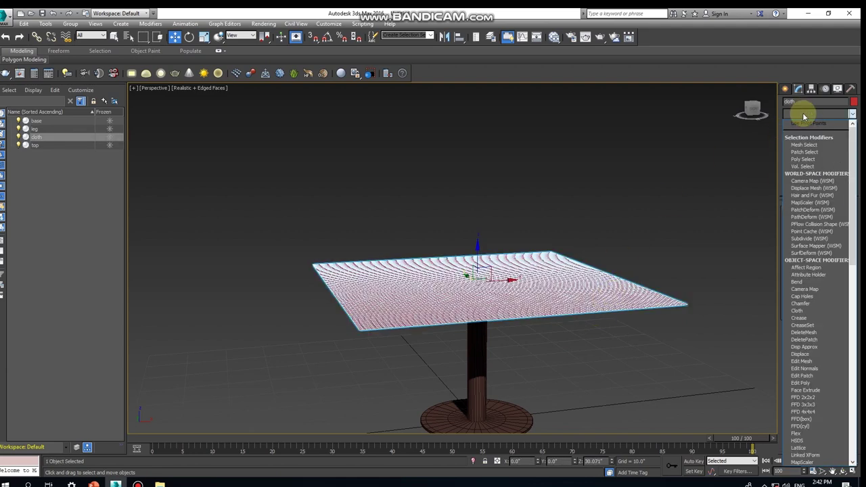
Add a Cloth modifier above Plane on the cloth object's stack.
{"action": "type", "text": "cloth"}
{"action": "key", "text": "Return"}
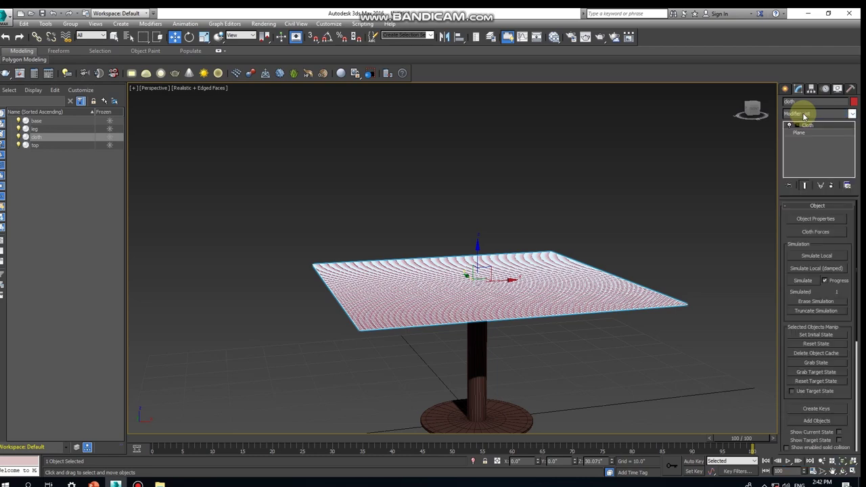
{"action": "scroll", "coordinate": [554, 313], "scroll_direction": "down", "scroll_amount": 3}
{"action": "middle_click_drag", "start_coordinate": [554, 312], "coordinate": [548, 333], "text": "alt"}
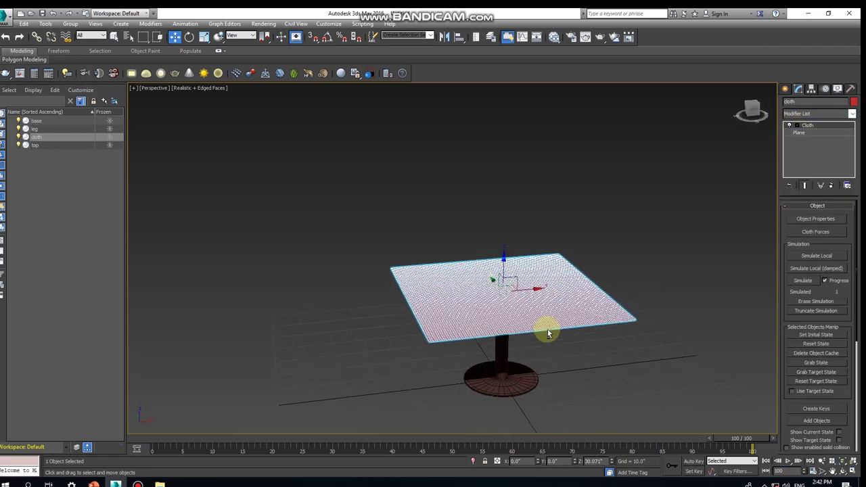
{"action": "left_click", "coordinate": [813, 219]}
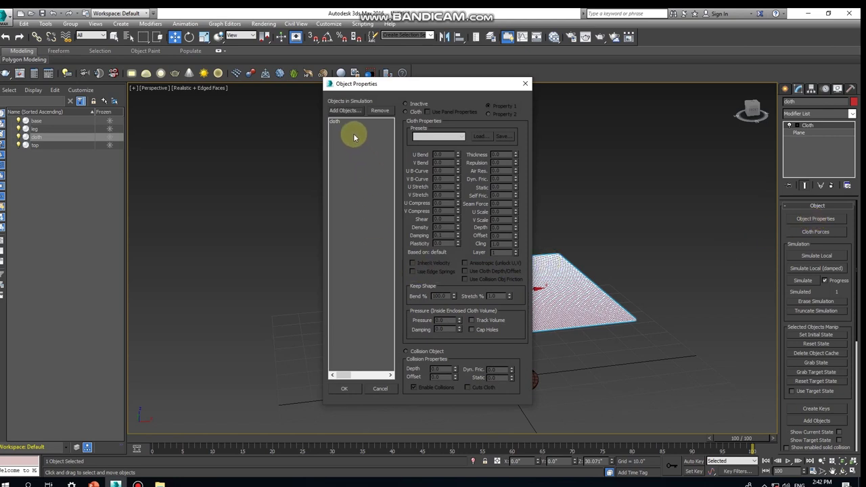
Add the top object to the cloth simulation objects.
{"action": "left_click", "coordinate": [345, 111]}
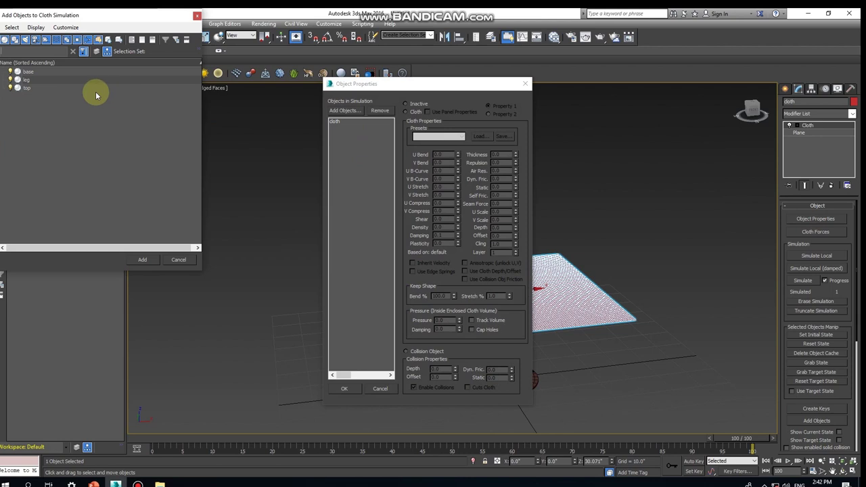
{"action": "left_click", "coordinate": [27, 88]}
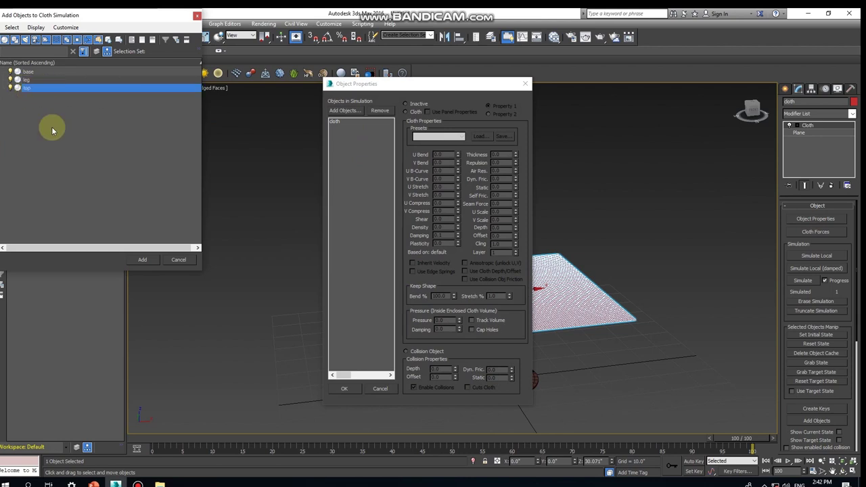
{"action": "left_click", "coordinate": [143, 260]}
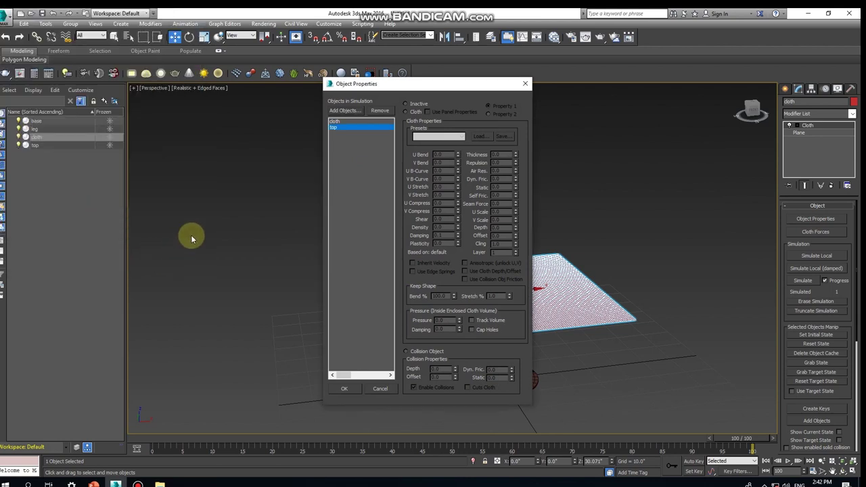
Make the plane Cloth with the Cotton preset and the top a Collision Object.
{"action": "left_click", "coordinate": [339, 122]}
{"action": "left_click", "coordinate": [406, 112]}
{"action": "left_click", "coordinate": [446, 136]}
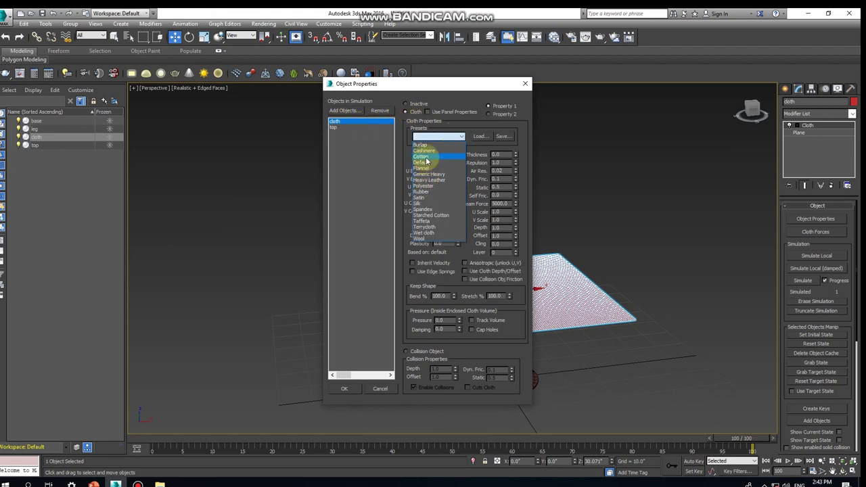
{"action": "left_click", "coordinate": [423, 156]}
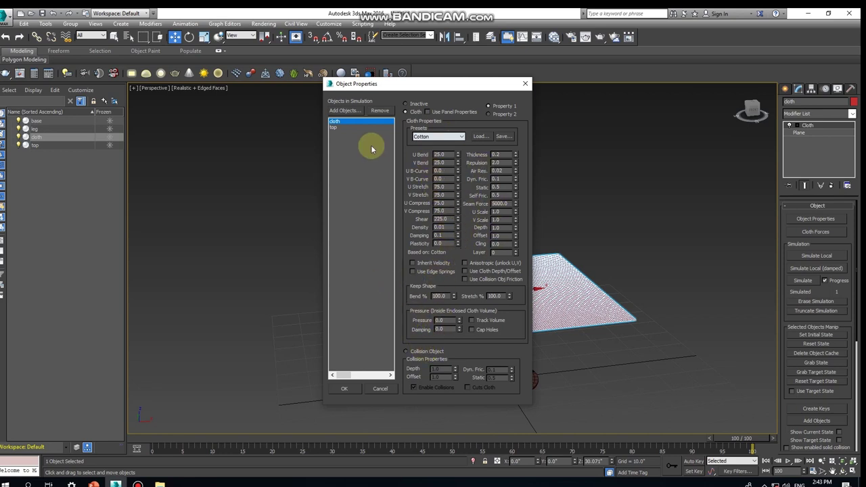
{"action": "left_click", "coordinate": [332, 128]}
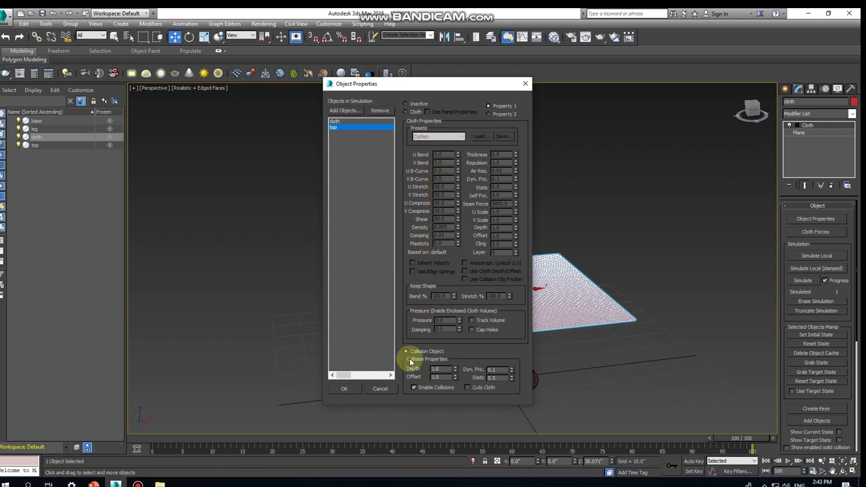
{"action": "left_click", "coordinate": [344, 389]}
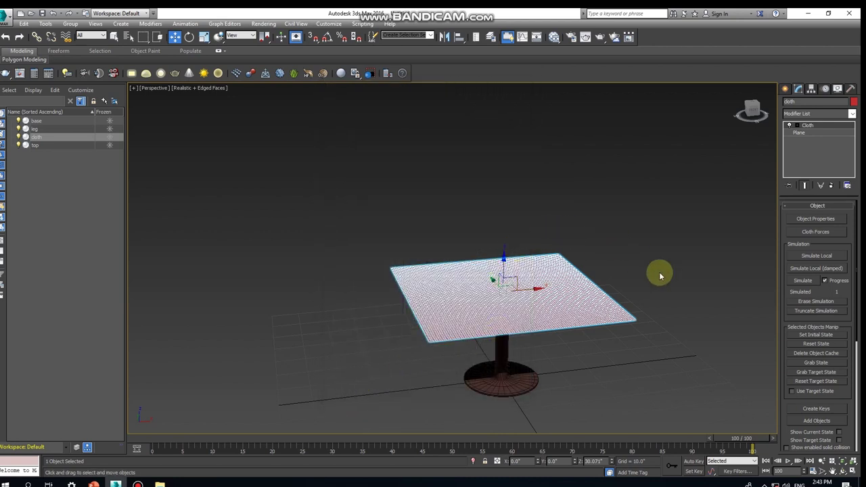
{"action": "scroll", "coordinate": [816, 284], "scroll_direction": "down", "scroll_amount": 2}
{"action": "scroll", "coordinate": [819, 289], "scroll_direction": "down", "scroll_amount": 2}
{"action": "scroll", "coordinate": [819, 289], "scroll_direction": "down", "scroll_amount": 2}
{"action": "scroll", "coordinate": [819, 289], "scroll_direction": "down", "scroll_amount": 1}
{"action": "scroll", "coordinate": [819, 289], "scroll_direction": "down", "scroll_amount": 1}
{"action": "scroll", "coordinate": [820, 289], "scroll_direction": "down", "scroll_amount": 1}
{"action": "scroll", "coordinate": [823, 291], "scroll_direction": "down", "scroll_amount": 1}
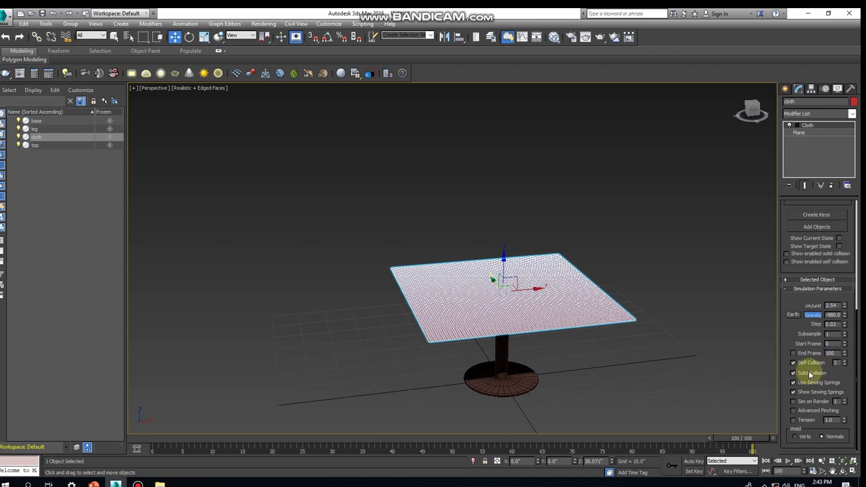
{"action": "scroll", "coordinate": [522, 313], "scroll_direction": "down", "scroll_amount": 3}
{"action": "middle_click_drag", "start_coordinate": [521, 314], "coordinate": [527, 343]}
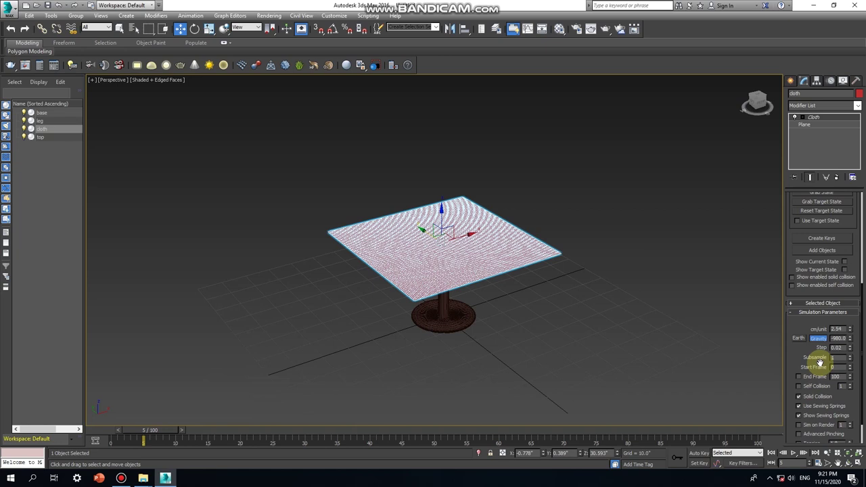
{"action": "scroll", "coordinate": [820, 363], "scroll_direction": "up", "scroll_amount": 2}
{"action": "scroll", "coordinate": [820, 364], "scroll_direction": "up", "scroll_amount": 2}
{"action": "scroll", "coordinate": [821, 364], "scroll_direction": "up", "scroll_amount": 2}
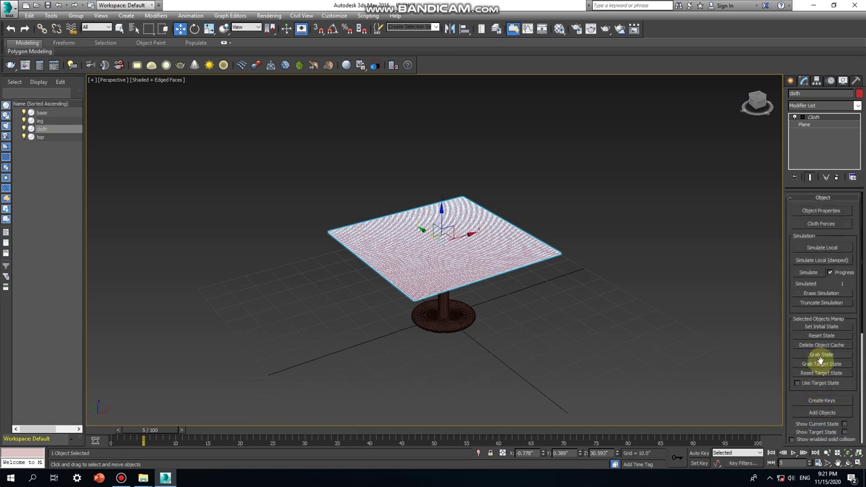
Run the cloth simulation from the Cloth modifier's Simulate button.
{"action": "left_click", "coordinate": [812, 276]}
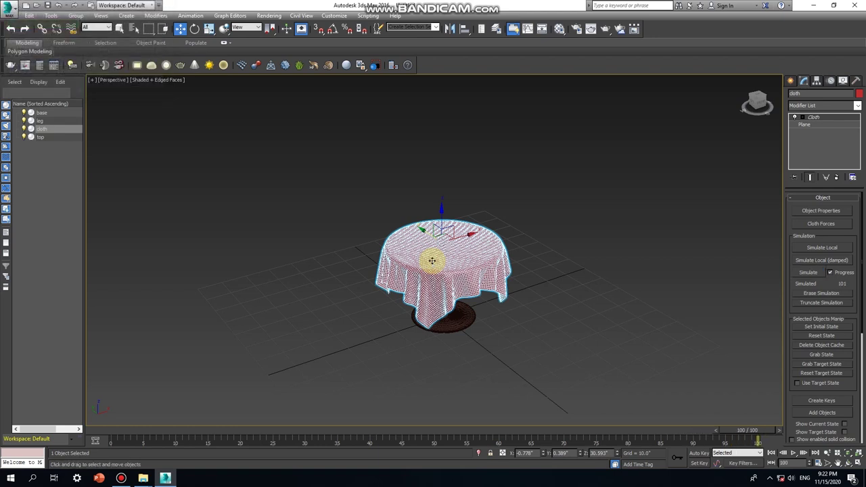
Deselect the cloth and orbit down to eye level and under the tablecloth.
{"action": "left_click", "coordinate": [533, 269]}
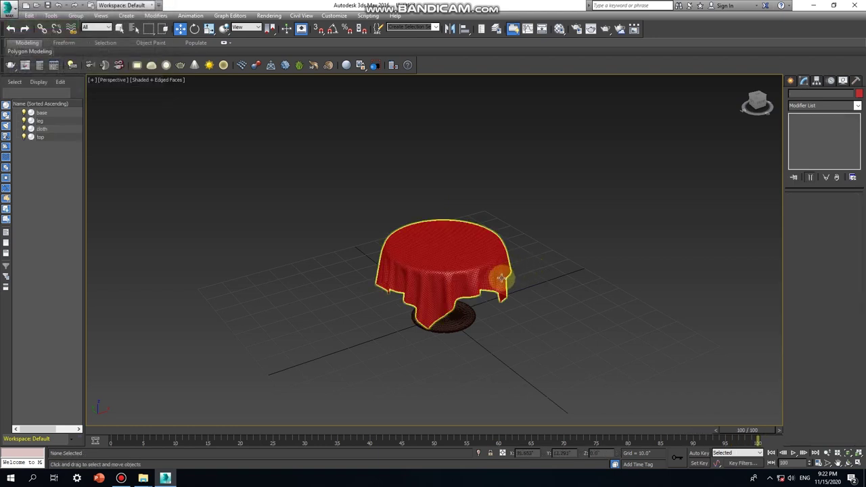
{"action": "mouse_move", "coordinate": [514, 289]}
{"action": "middle_mouse_down", "text": "alt"}
{"action": "mouse_move", "coordinate": [495, 275]}
{"action": "mouse_move", "coordinate": [541, 321]}
{"action": "mouse_move", "coordinate": [379, 304]}
{"action": "middle_mouse_up", "text": "alt"}
{"action": "mouse_move", "coordinate": [555, 304]}
{"action": "middle_mouse_down", "text": "alt"}
{"action": "mouse_move", "coordinate": [437, 309]}
{"action": "mouse_move", "coordinate": [484, 336]}
{"action": "mouse_move", "coordinate": [532, 339]}
{"action": "mouse_move", "coordinate": [528, 332]}
{"action": "middle_mouse_up", "text": "alt"}
{"action": "key", "text": "z"}
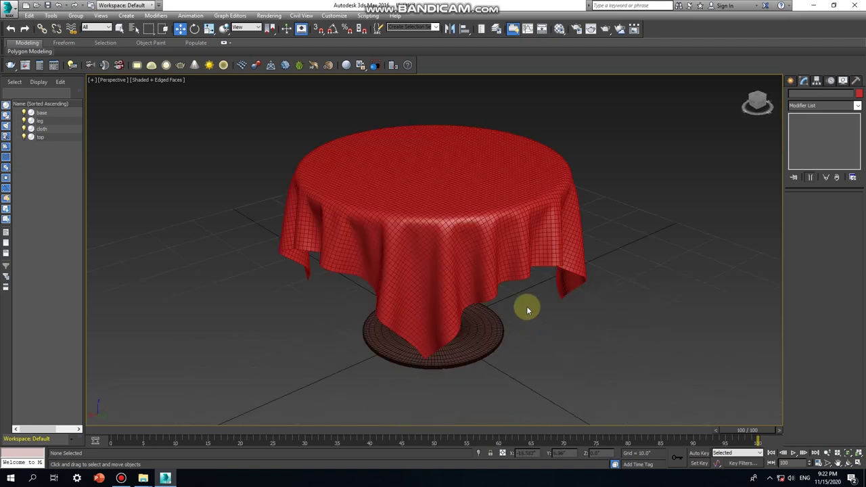
{"action": "mouse_move", "coordinate": [547, 285]}
{"action": "middle_mouse_down", "text": "alt"}
{"action": "mouse_move", "coordinate": [541, 249]}
{"action": "mouse_move", "coordinate": [573, 169]}
{"action": "middle_mouse_up", "text": "alt"}
Zoom around the drape, then select the tablecloth and open the Modifier List.
{"action": "left_click", "coordinate": [555, 228]}
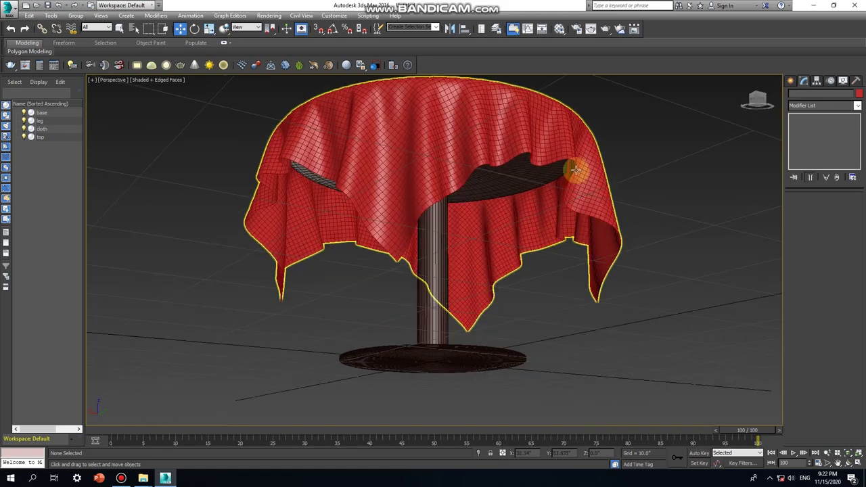
{"action": "scroll", "coordinate": [575, 169], "scroll_direction": "up", "scroll_amount": 5}
{"action": "scroll", "coordinate": [576, 169], "scroll_direction": "up", "scroll_amount": 3}
{"action": "scroll", "coordinate": [576, 178], "scroll_direction": "down", "scroll_amount": 2}
{"action": "scroll", "coordinate": [576, 184], "scroll_direction": "down", "scroll_amount": 2}
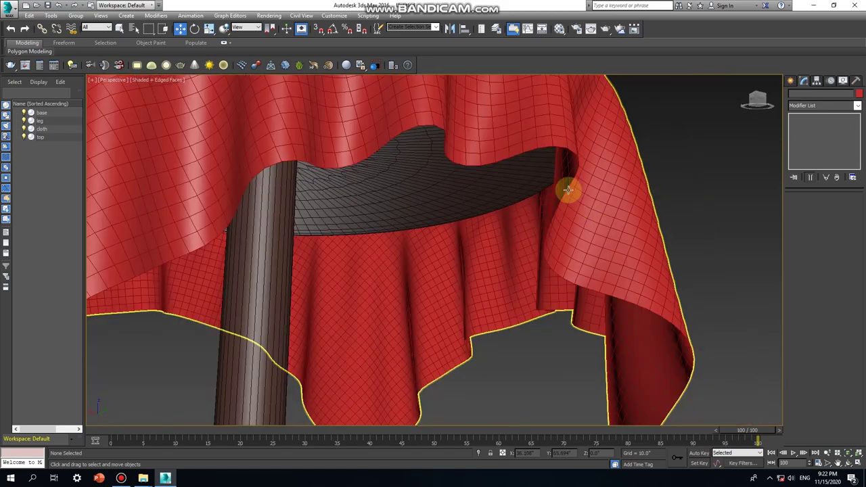
{"action": "left_click", "coordinate": [623, 181]}
{"action": "left_click", "coordinate": [810, 107]}
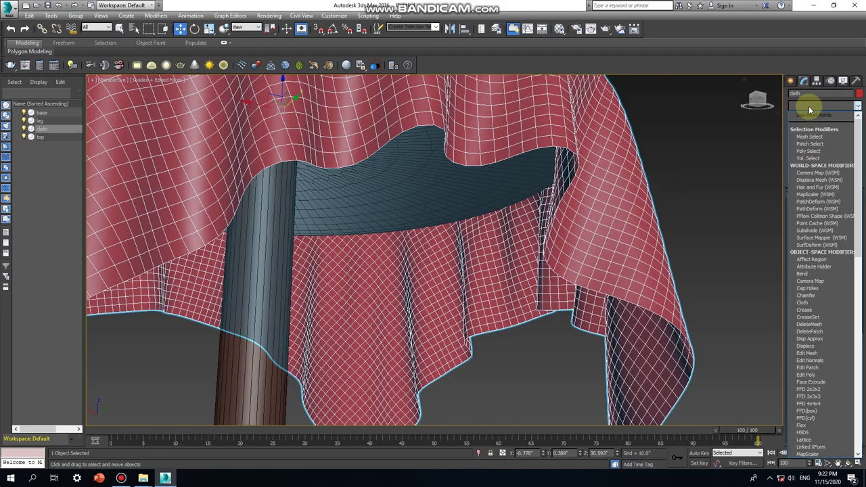
Add a Shell modifier above Cloth, giving the tablecloth 0.1 outer thickness.
{"action": "scroll", "coordinate": [838, 308], "scroll_direction": "down", "scroll_amount": 2}
{"action": "scroll", "coordinate": [835, 315], "scroll_direction": "down", "scroll_amount": 2}
{"action": "scroll", "coordinate": [832, 311], "scroll_direction": "down", "scroll_amount": 2}
{"action": "scroll", "coordinate": [827, 318], "scroll_direction": "down", "scroll_amount": 3}
{"action": "scroll", "coordinate": [815, 389], "scroll_direction": "down", "scroll_amount": 2}
{"action": "scroll", "coordinate": [816, 391], "scroll_direction": "down", "scroll_amount": 3}
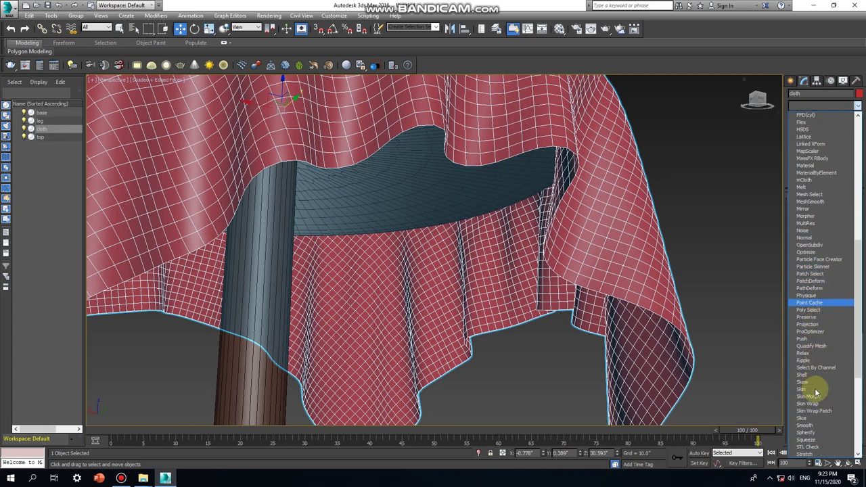
{"action": "scroll", "coordinate": [809, 410], "scroll_direction": "down", "scroll_amount": 1}
{"action": "scroll", "coordinate": [808, 400], "scroll_direction": "down", "scroll_amount": 1}
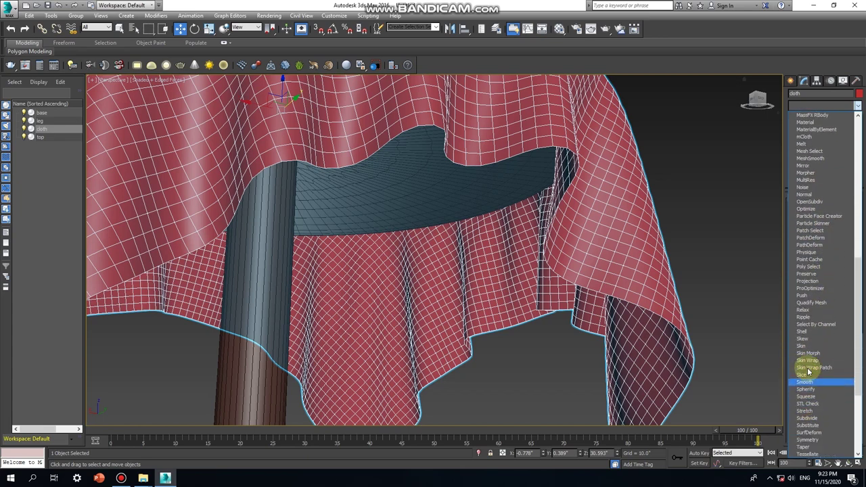
{"action": "left_click", "coordinate": [803, 333]}
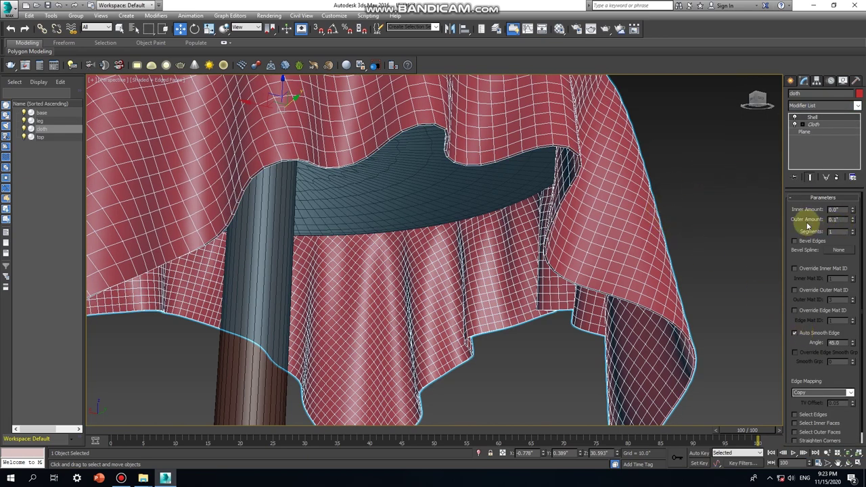
Deselect the tablecloth and zoom the view to see the thickened fabric.
{"action": "left_click", "coordinate": [663, 147]}
{"action": "scroll", "coordinate": [582, 153], "scroll_direction": "up", "scroll_amount": 3}
{"action": "scroll", "coordinate": [582, 152], "scroll_direction": "down", "scroll_amount": 2}
{"action": "scroll", "coordinate": [588, 161], "scroll_direction": "down", "scroll_amount": 3}
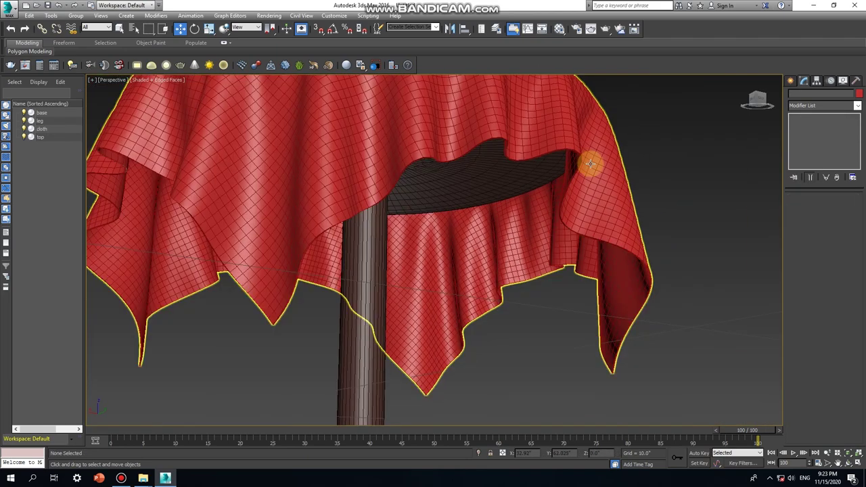
Turn off Edged Faces with F4 and orbit around the smoothly shaded table.
{"action": "scroll", "coordinate": [589, 165], "scroll_direction": "down", "scroll_amount": 2}
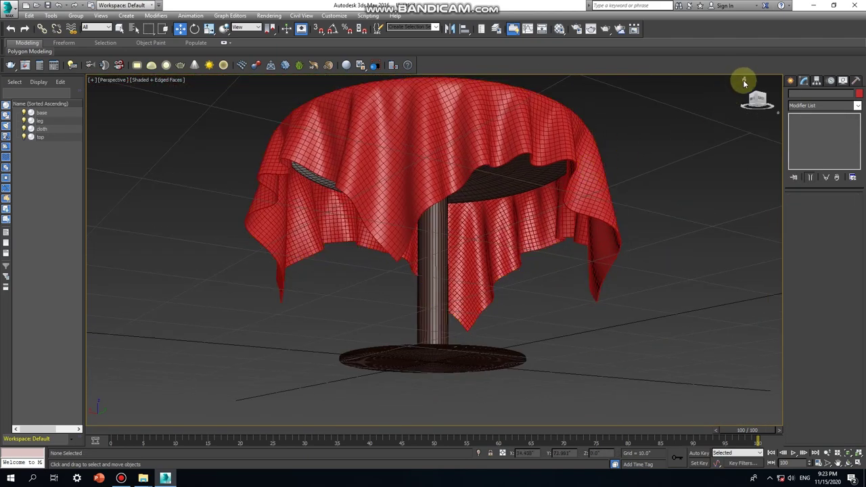
{"action": "left_click", "coordinate": [745, 82]}
{"action": "scroll", "coordinate": [518, 190], "scroll_direction": "up", "scroll_amount": 3}
{"action": "scroll", "coordinate": [495, 194], "scroll_direction": "down", "scroll_amount": 1}
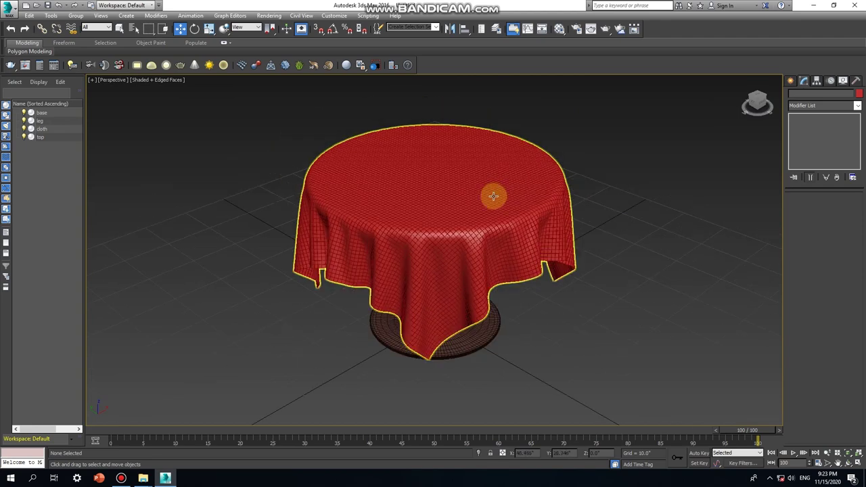
{"action": "middle_click_drag", "start_coordinate": [513, 237], "coordinate": [451, 238], "text": "alt"}
{"action": "key", "text": "F4"}
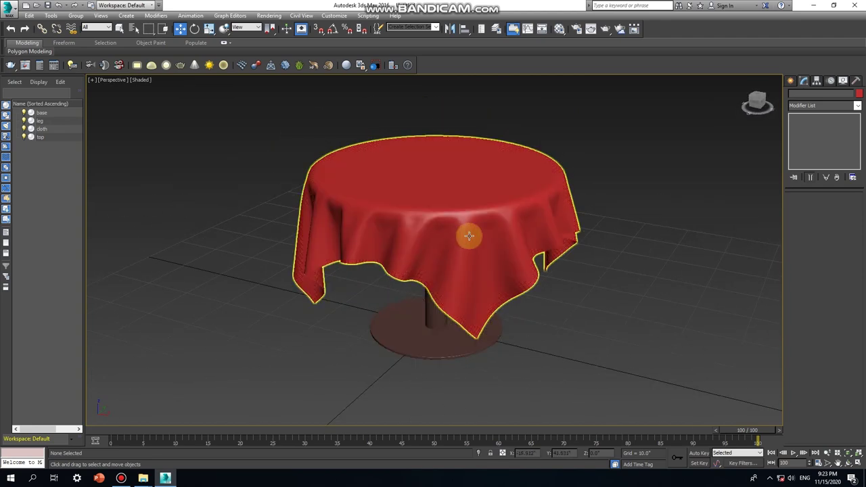
{"action": "mouse_move", "coordinate": [559, 248]}
{"action": "middle_mouse_down", "text": "alt"}
{"action": "mouse_move", "coordinate": [392, 251]}
{"action": "mouse_move", "coordinate": [454, 267]}
{"action": "middle_mouse_up", "text": "alt"}
{"action": "scroll", "coordinate": [396, 251], "scroll_direction": "down", "scroll_amount": 2}
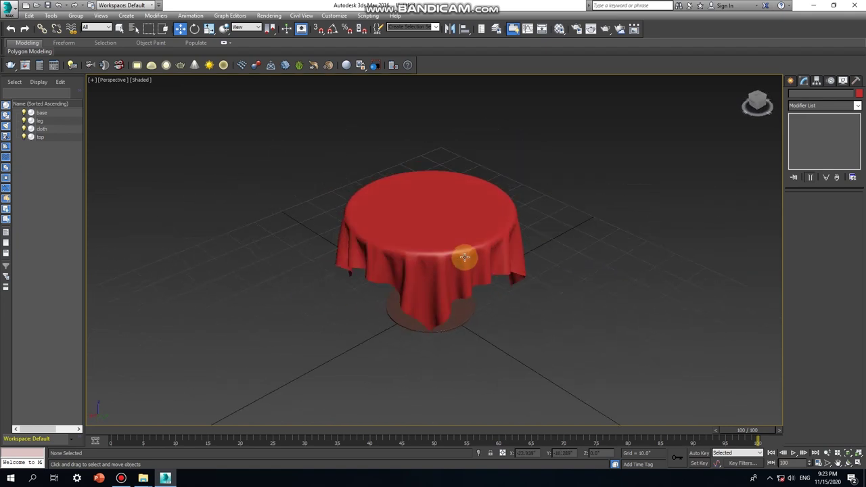